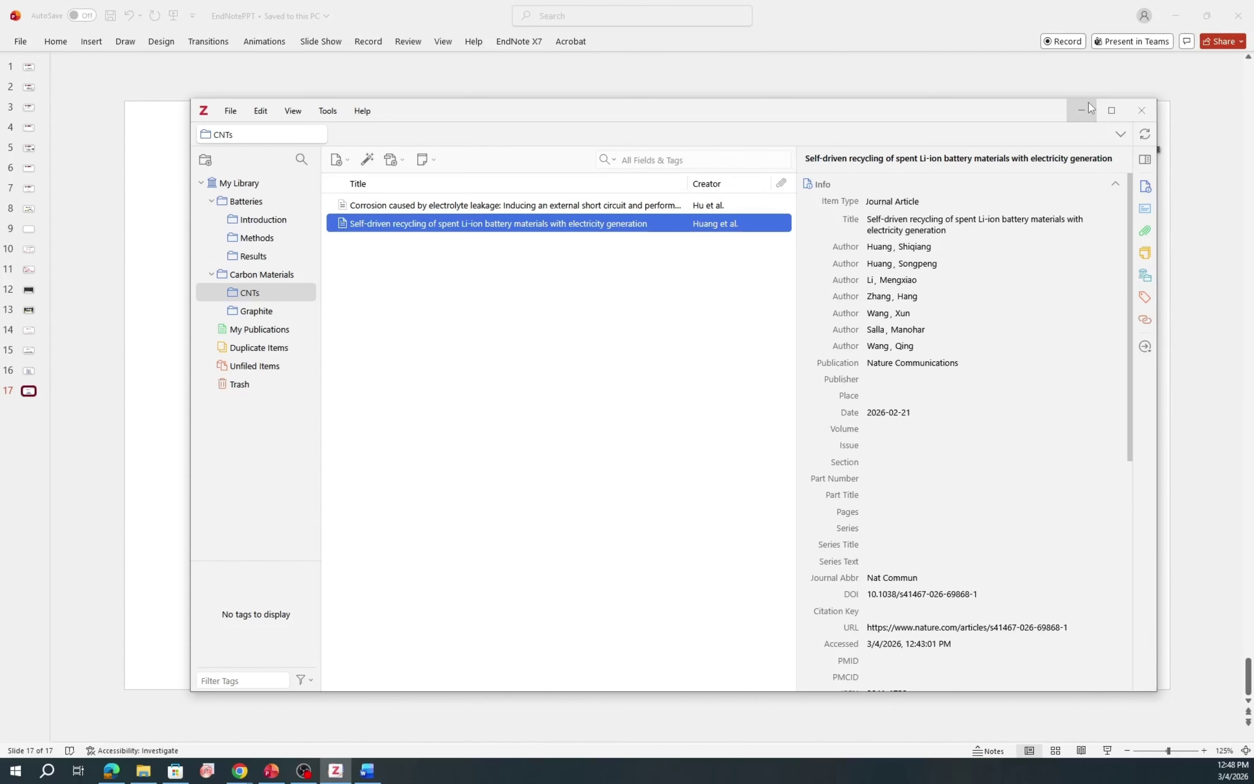
- Switch to the Word document and display its Zotero commands
key("alt+Tab")
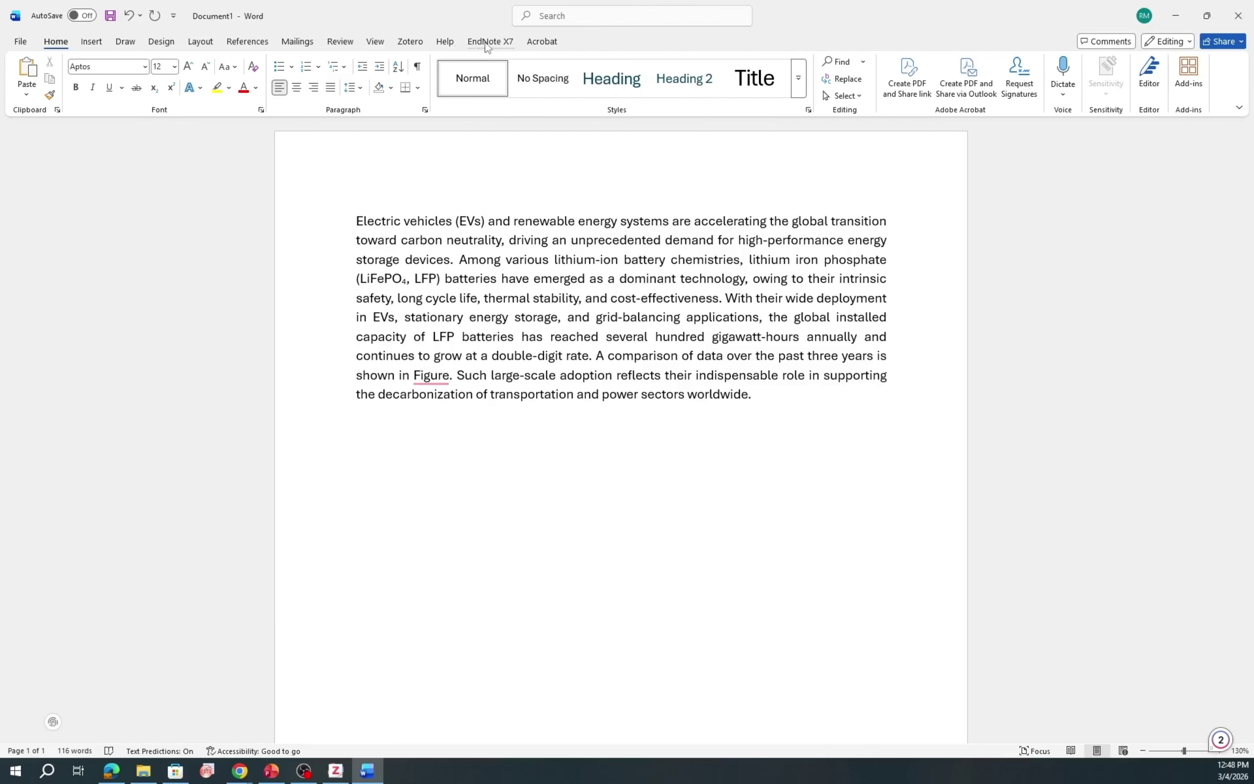
left_click(411, 42)
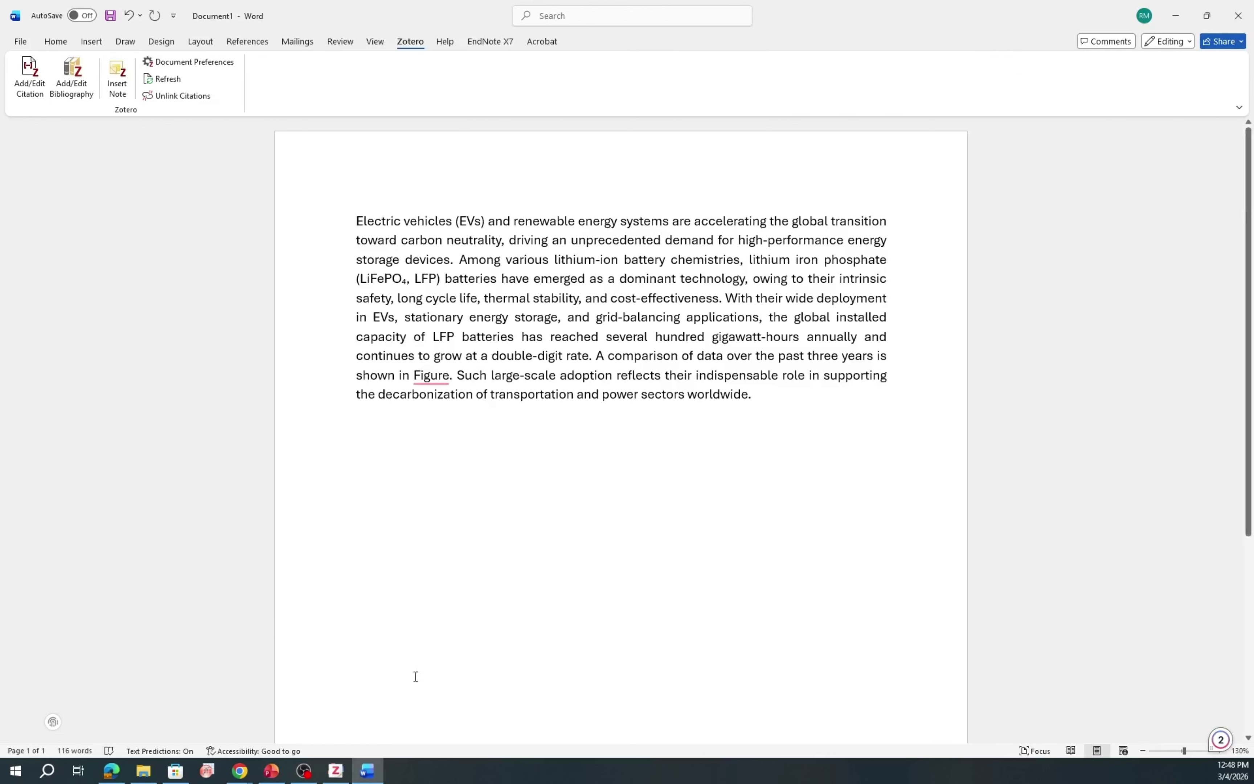
- Check the Microsoft Word add-in status in Zotero's Cite settings, and return to the Word document
left_click(335, 770)
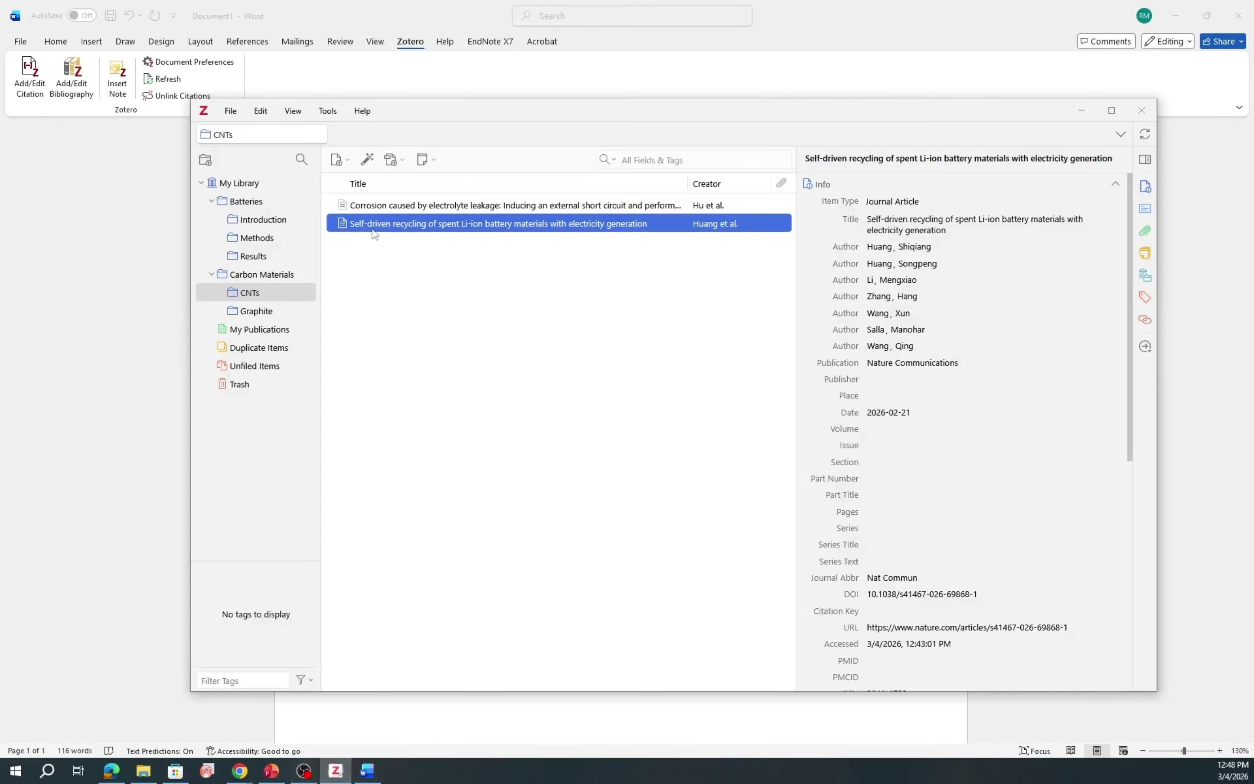
left_click(263, 115)
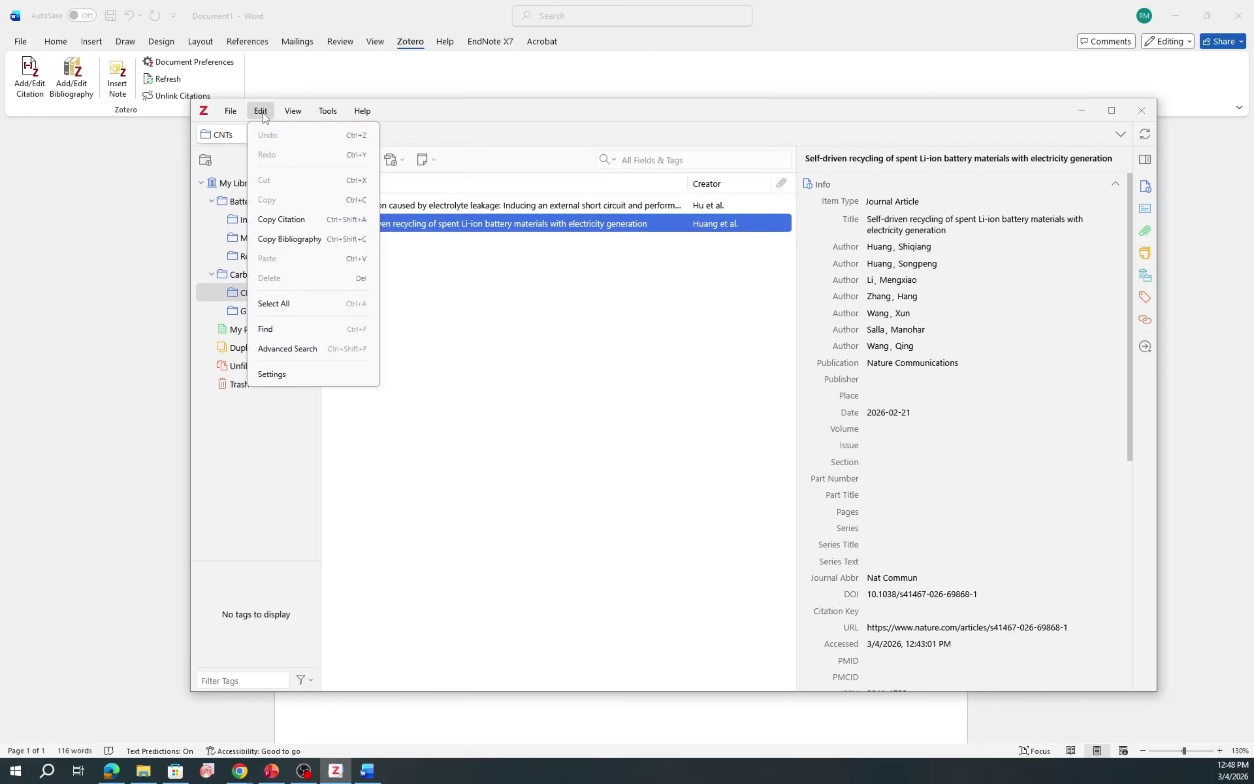
left_click(287, 374)
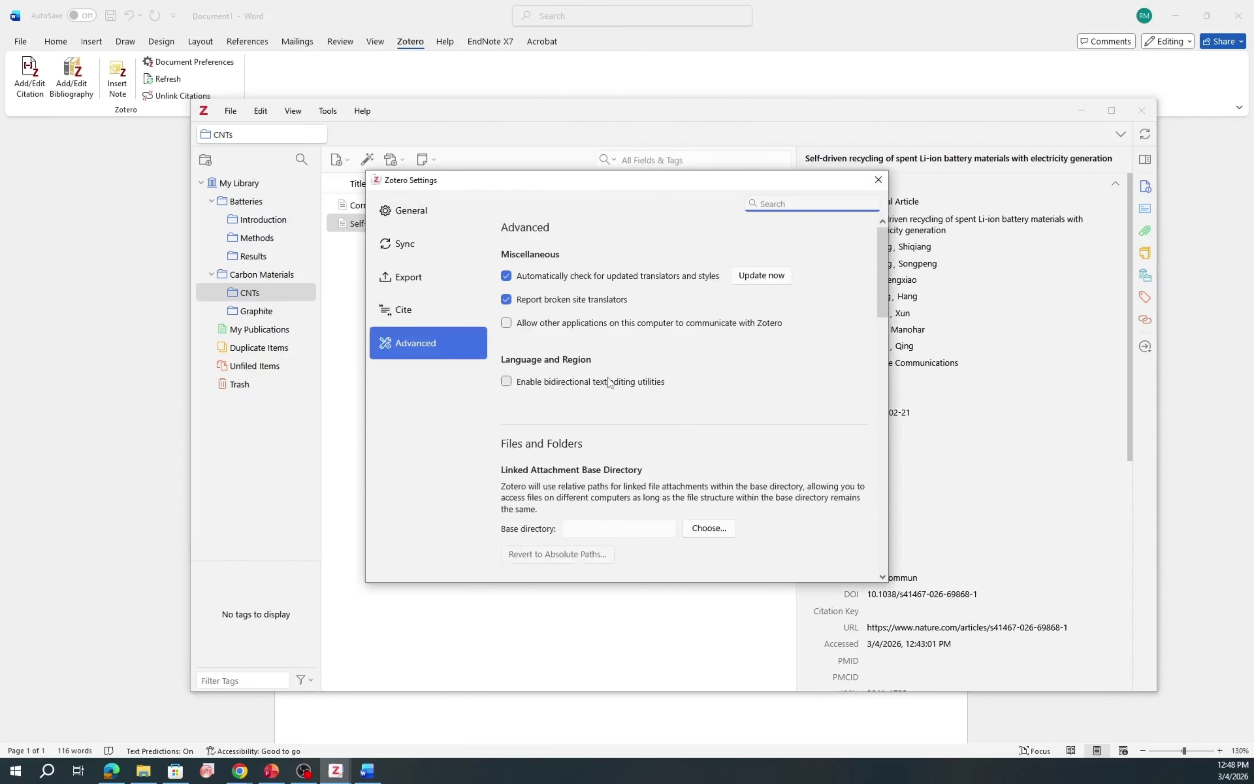
left_click(404, 314)
scroll(817, 469, "down", 5)
scroll(817, 469, "down", 3)
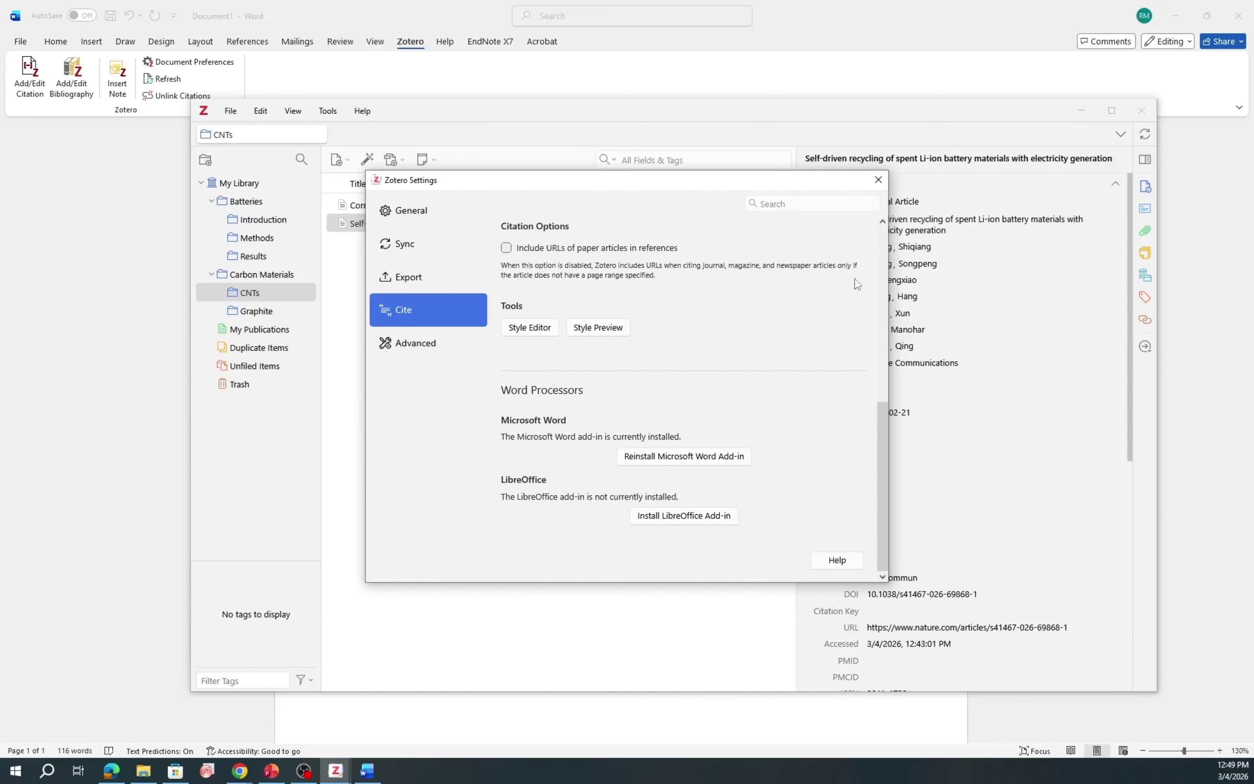
left_click(878, 187)
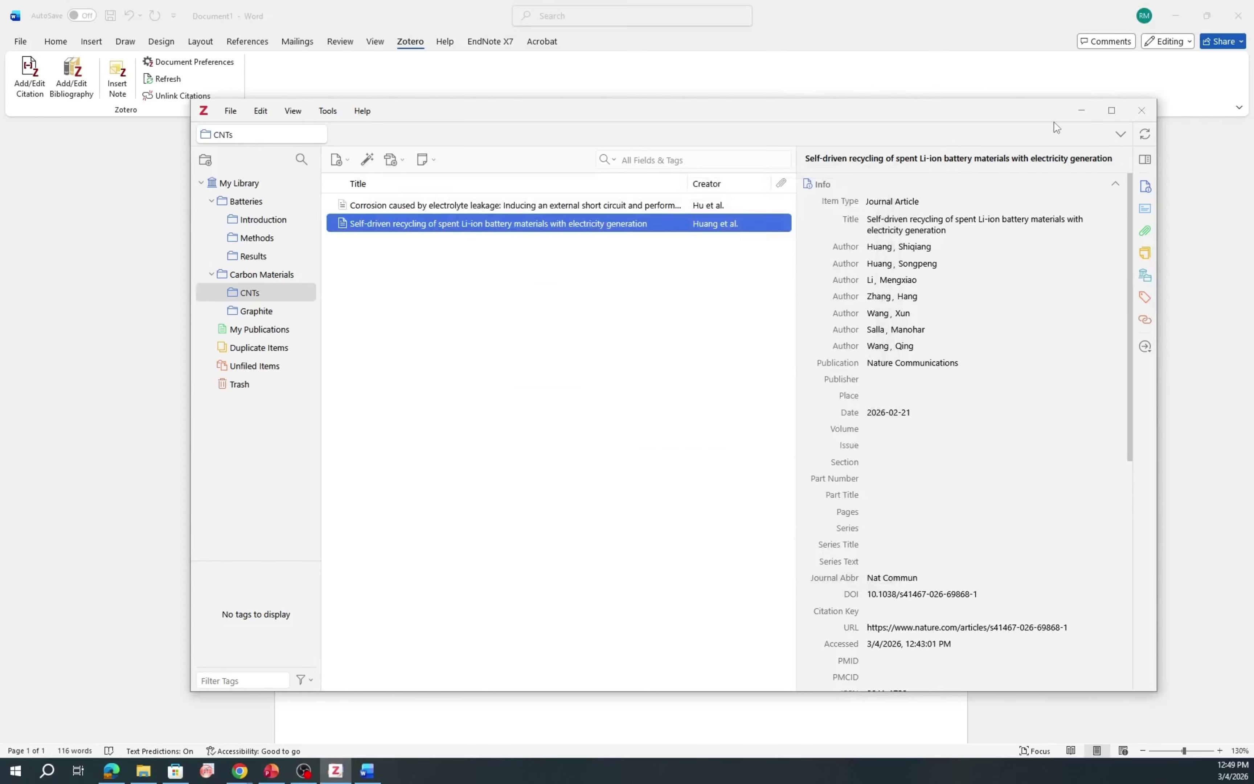
left_click(1074, 111)
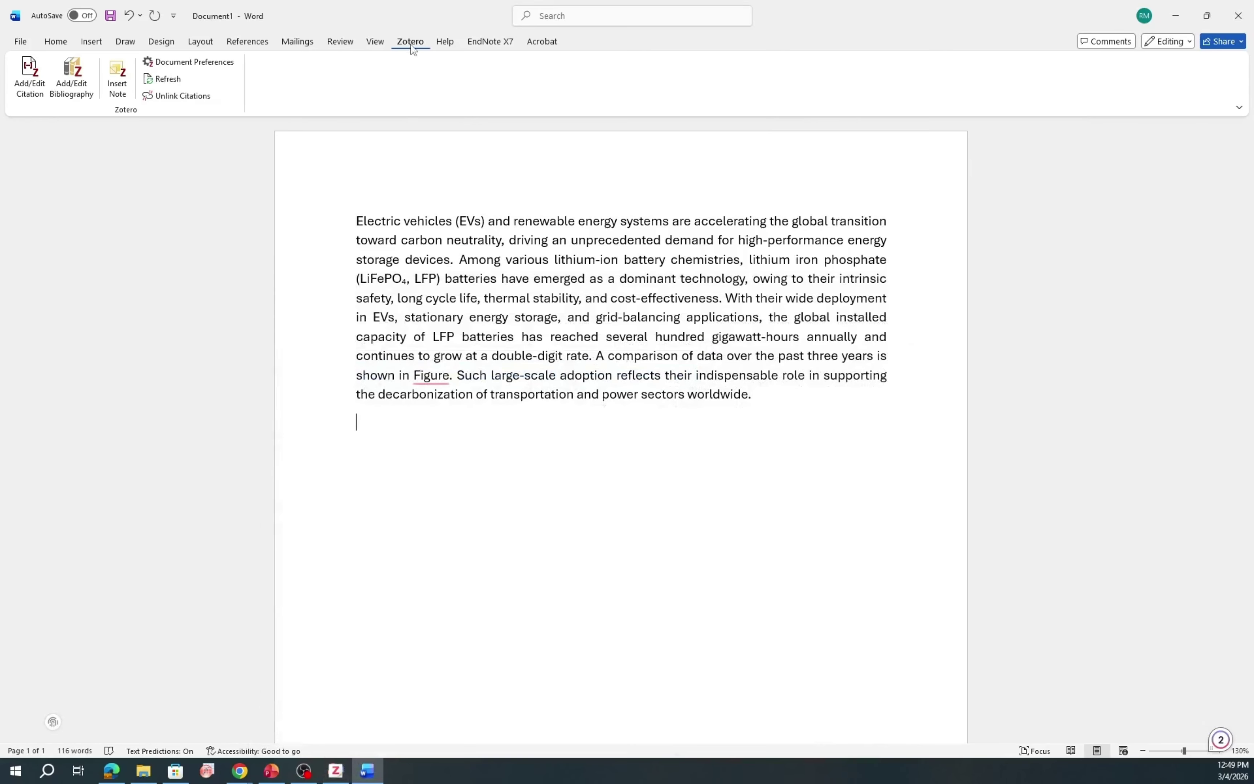
- Revisit Zotero's Cite settings to locate the option for reinstalling the Microsoft Word add-in, and return to Word
left_click(334, 772)
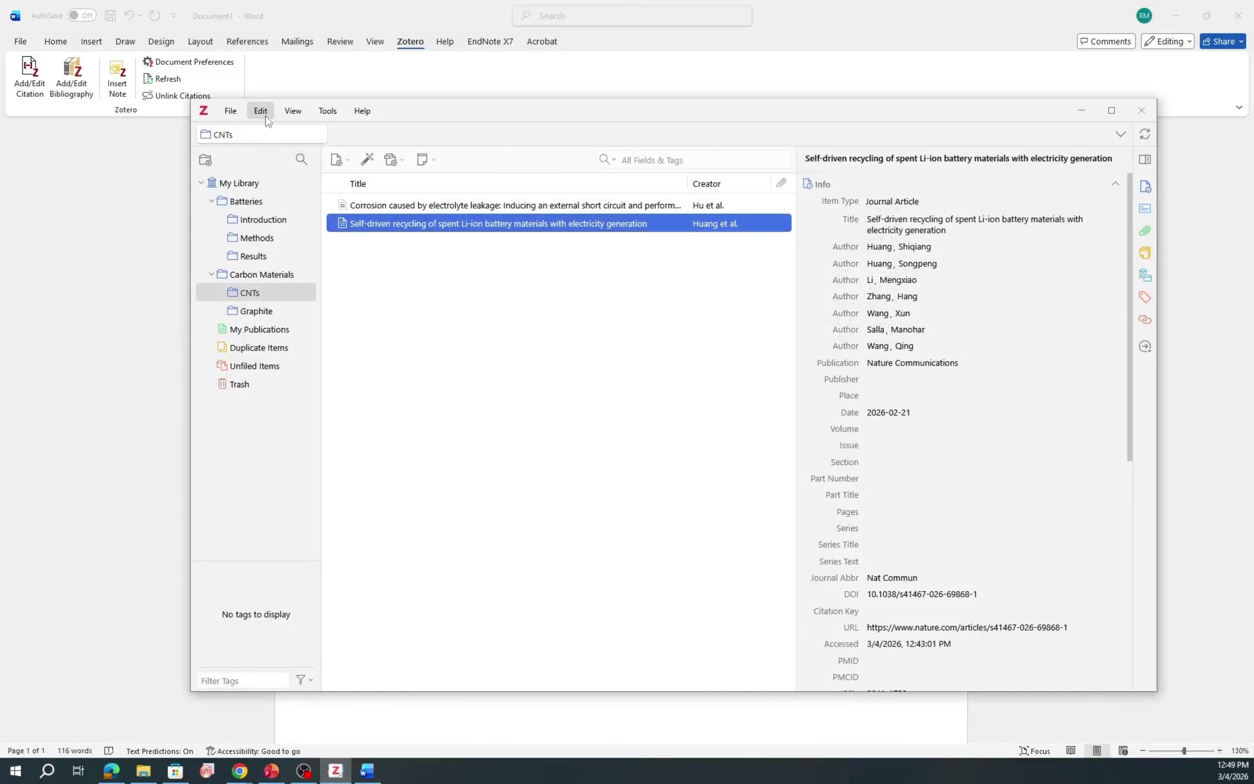
left_click(260, 110)
left_click(332, 373)
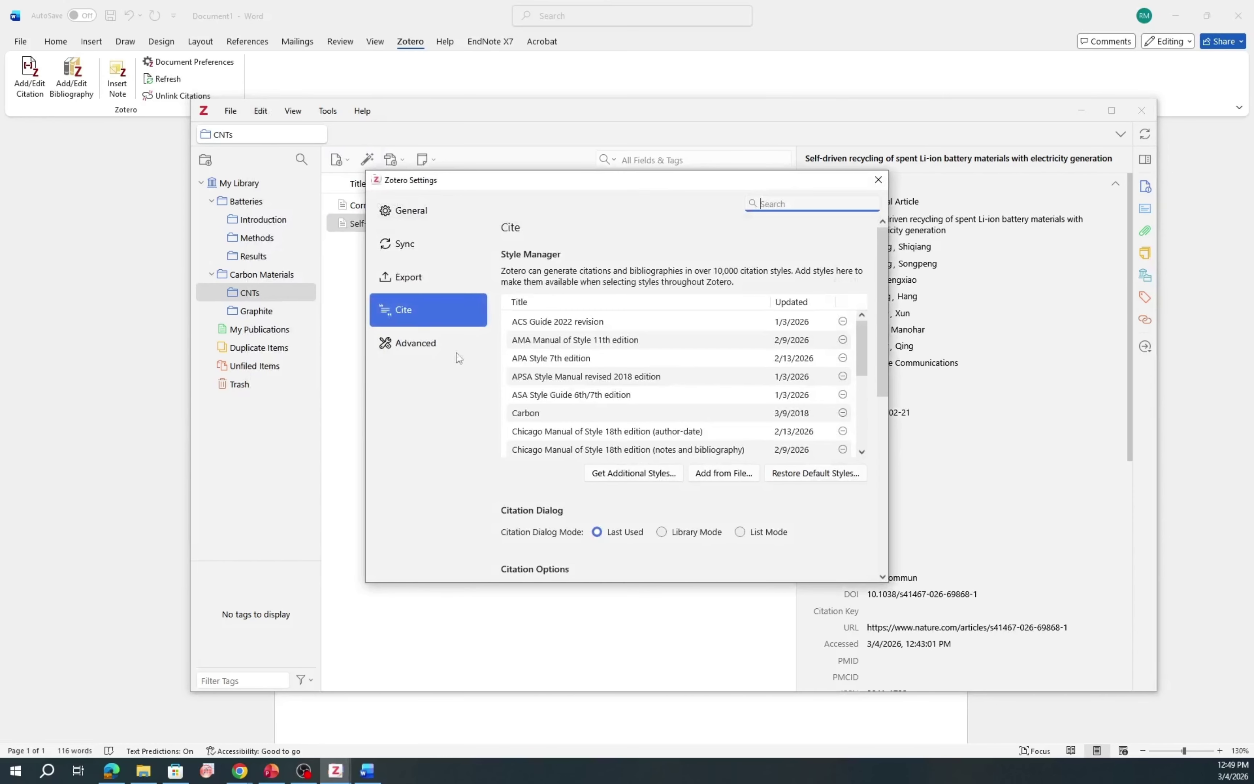
left_click(396, 312)
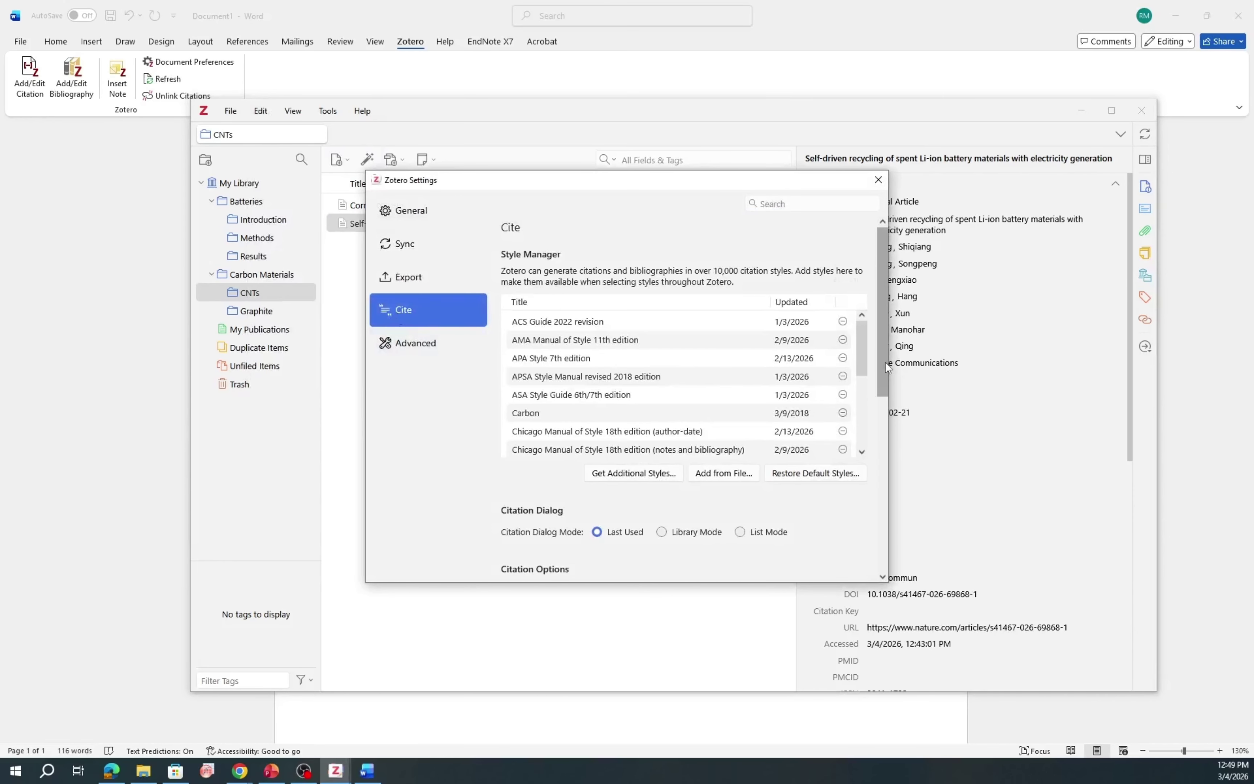
scroll(885, 362, "down", 5)
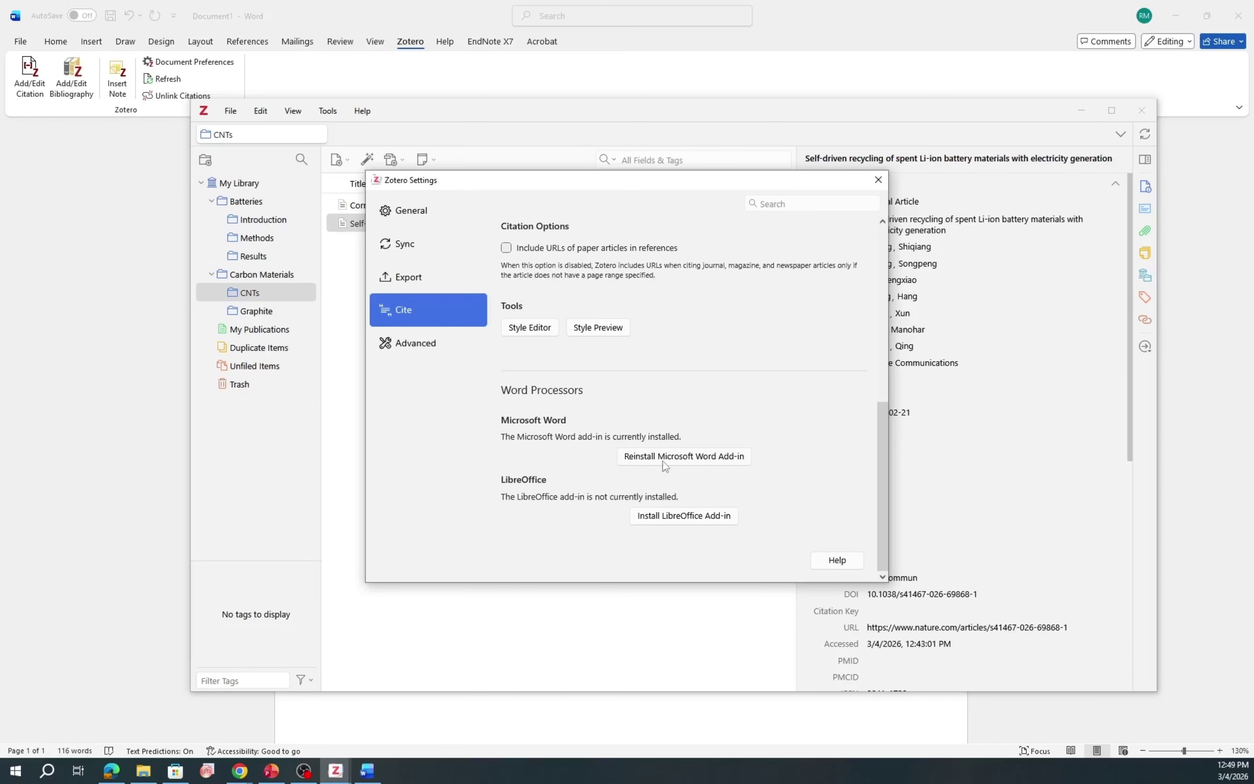
left_click(881, 181)
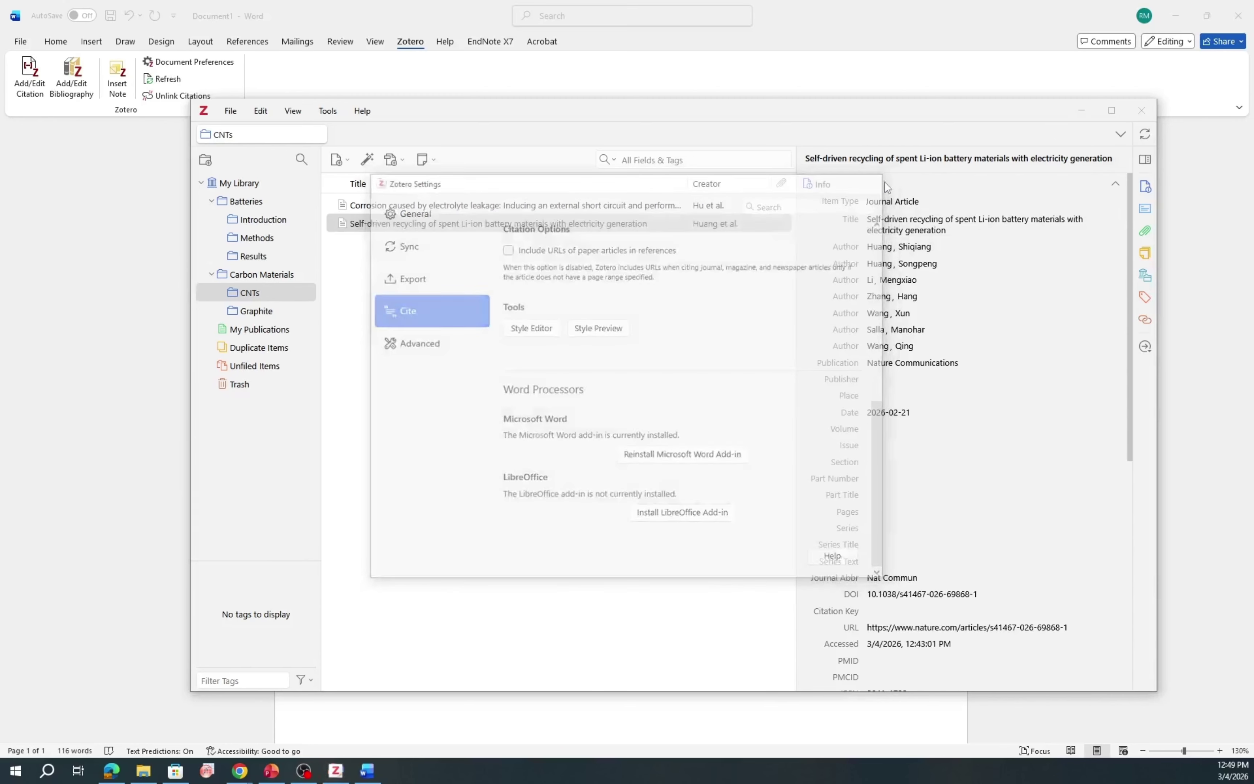
left_click(1081, 110)
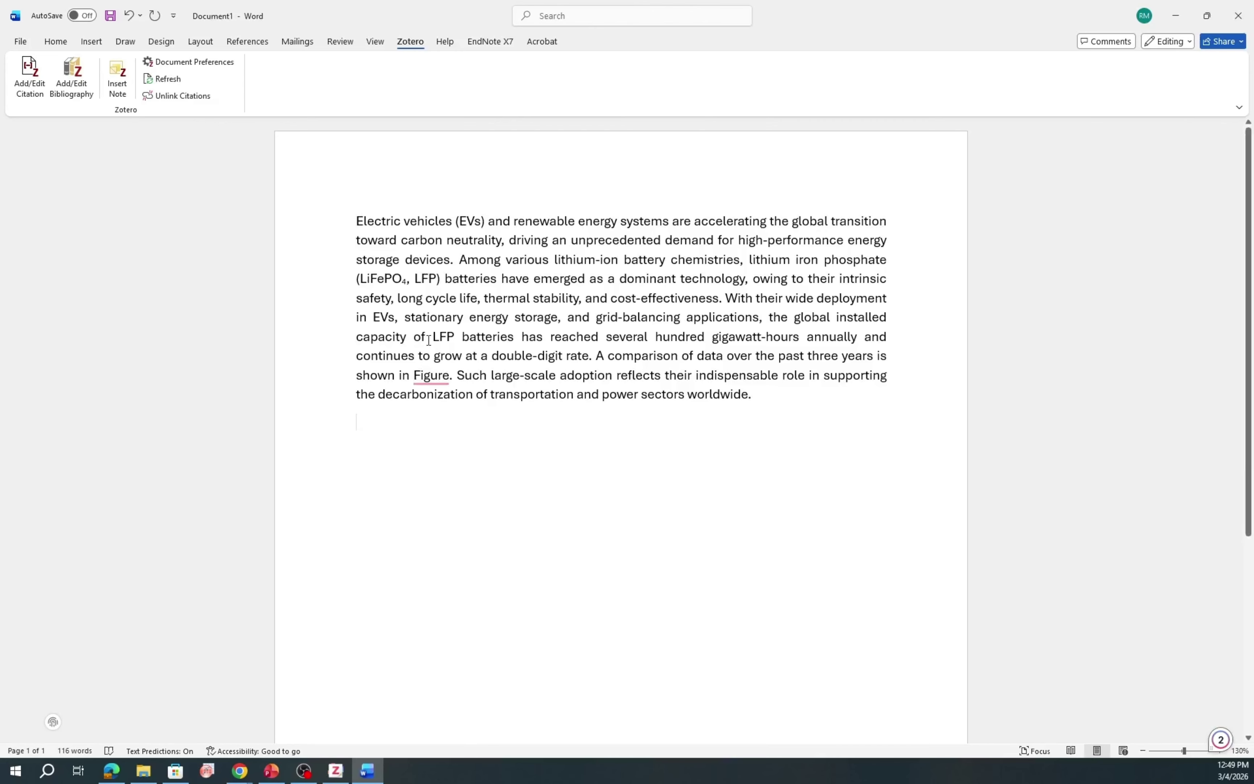
- Set the citation style to Carbon in the Zotero document preferences
left_click(205, 62)
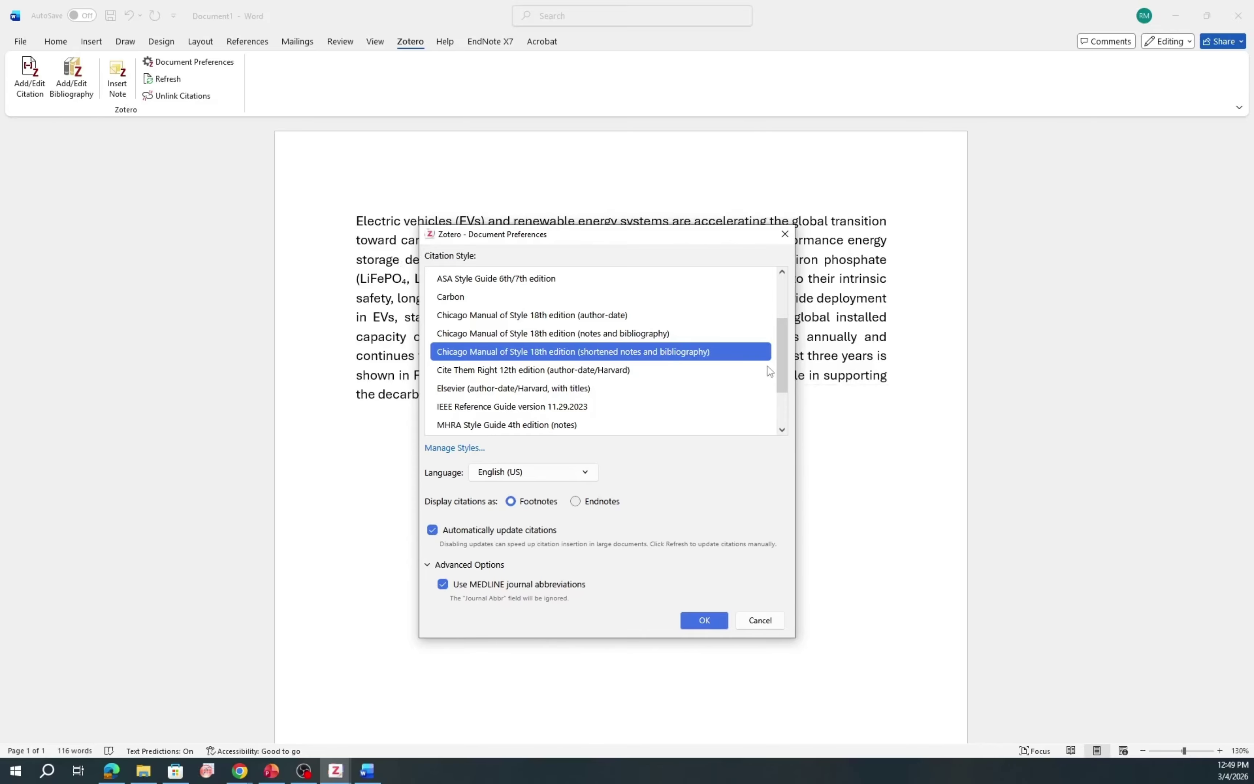
left_click_drag(778, 364, 793, 394)
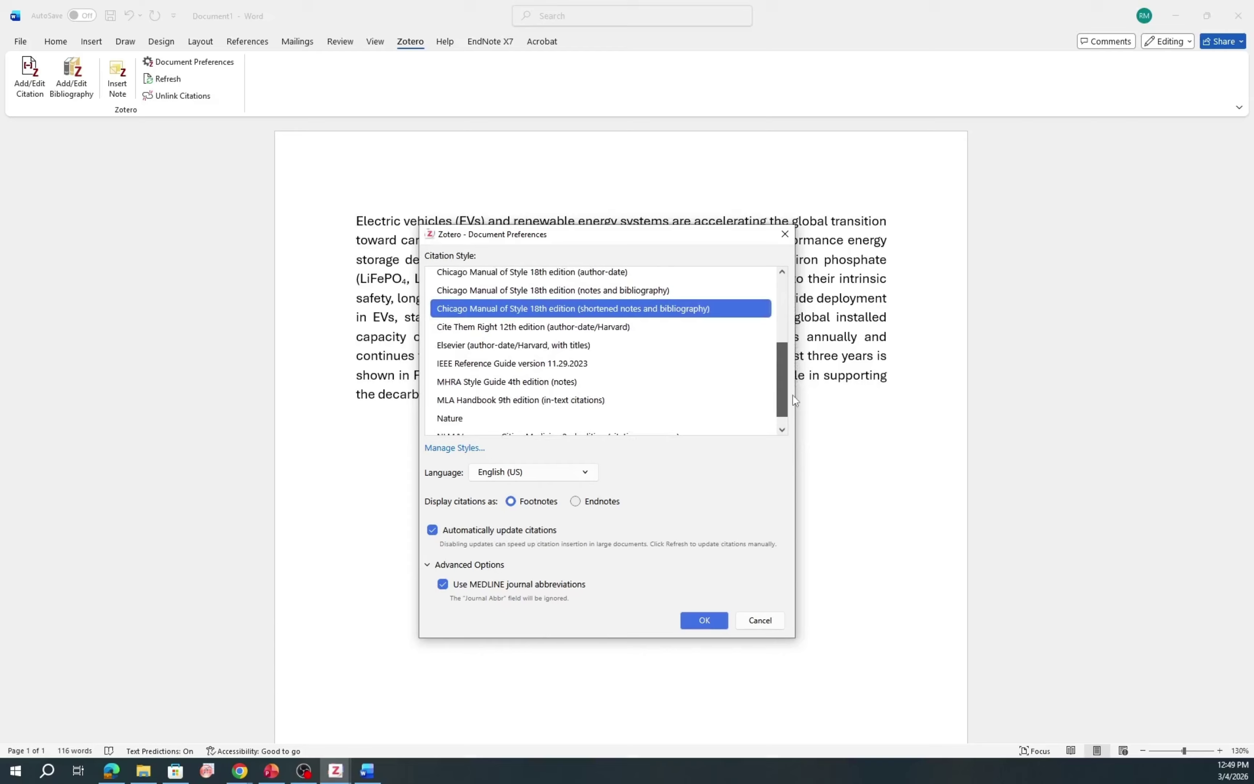
left_click(527, 419)
scroll(544, 357, "up", 3)
left_click(521, 278)
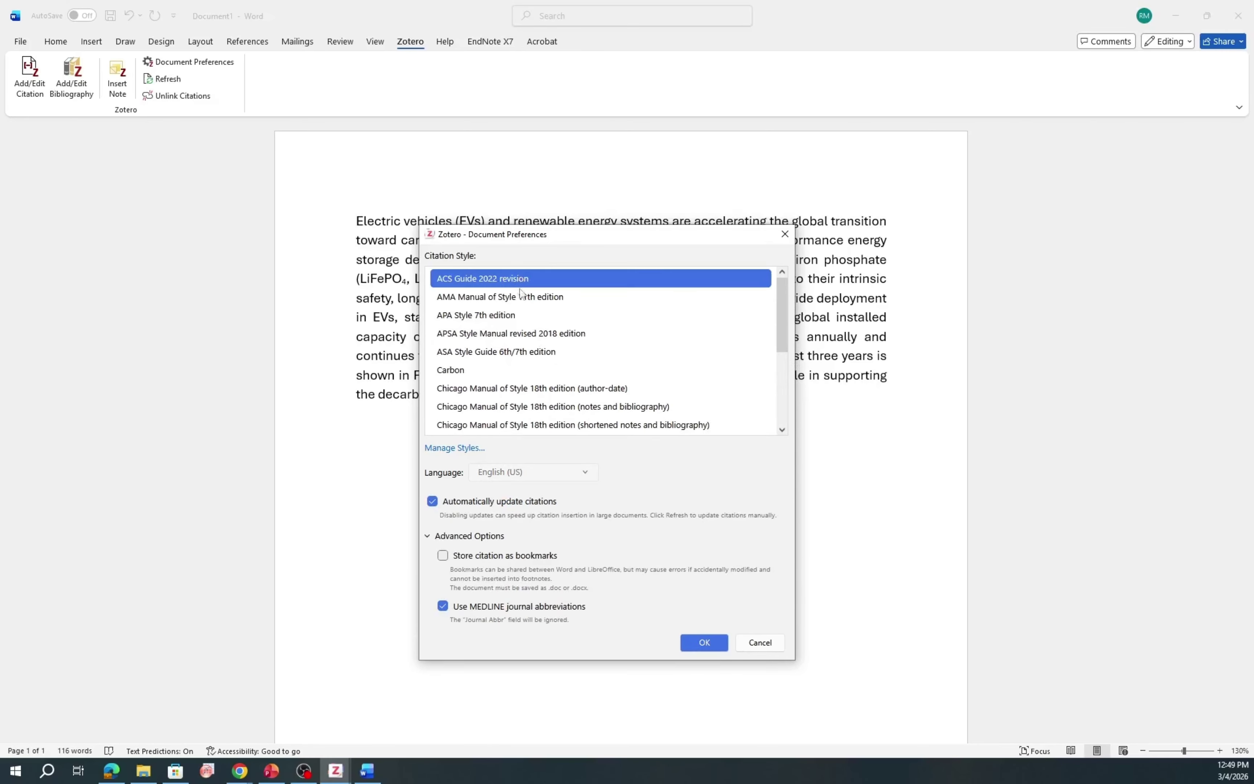
left_click(524, 298)
left_click(528, 351)
left_click(530, 388)
left_click(528, 369)
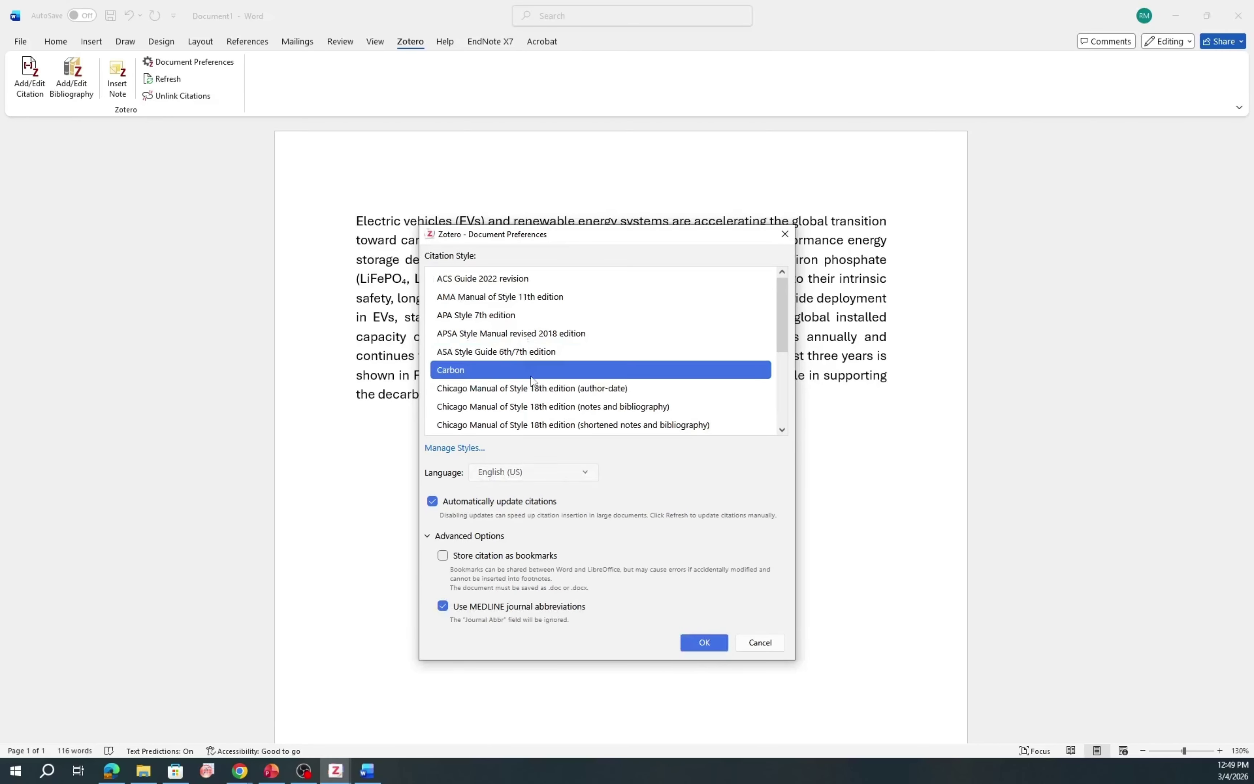
left_click(713, 641)
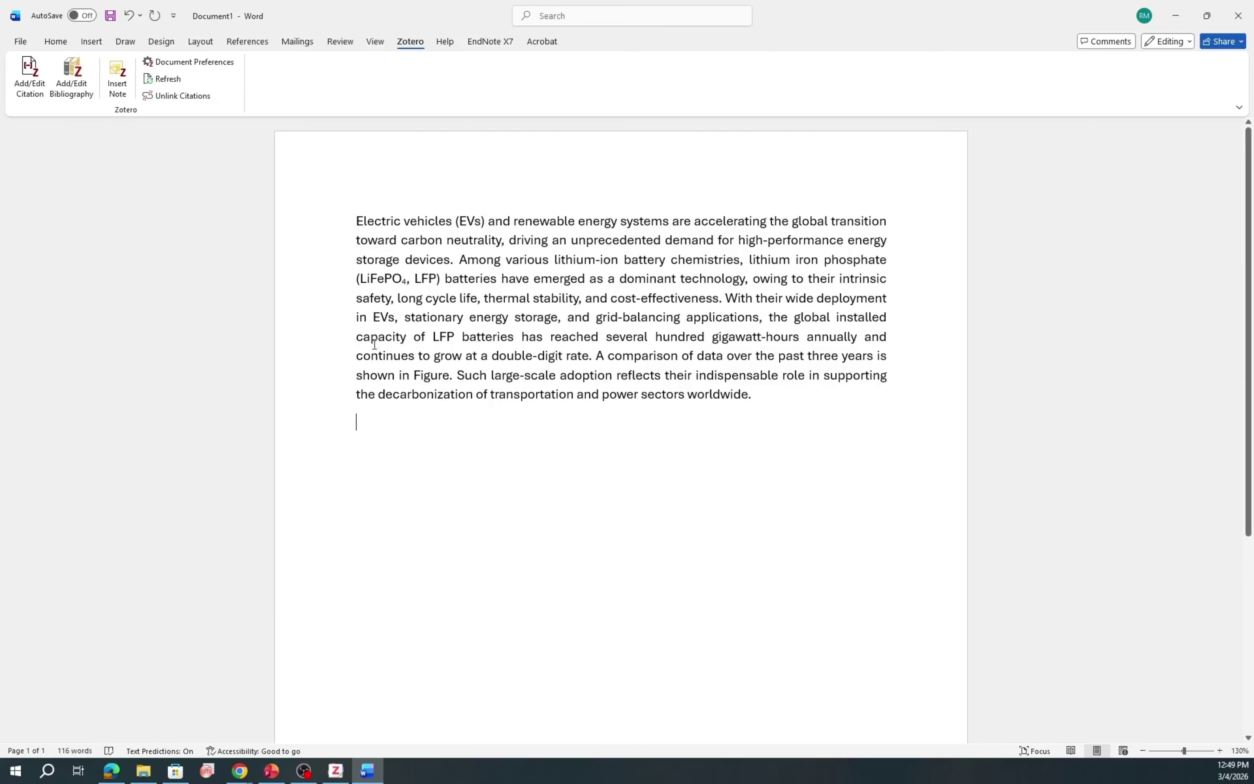
- Reopen the Zotero document preferences and go to the management of citation styles
left_click(202, 71)
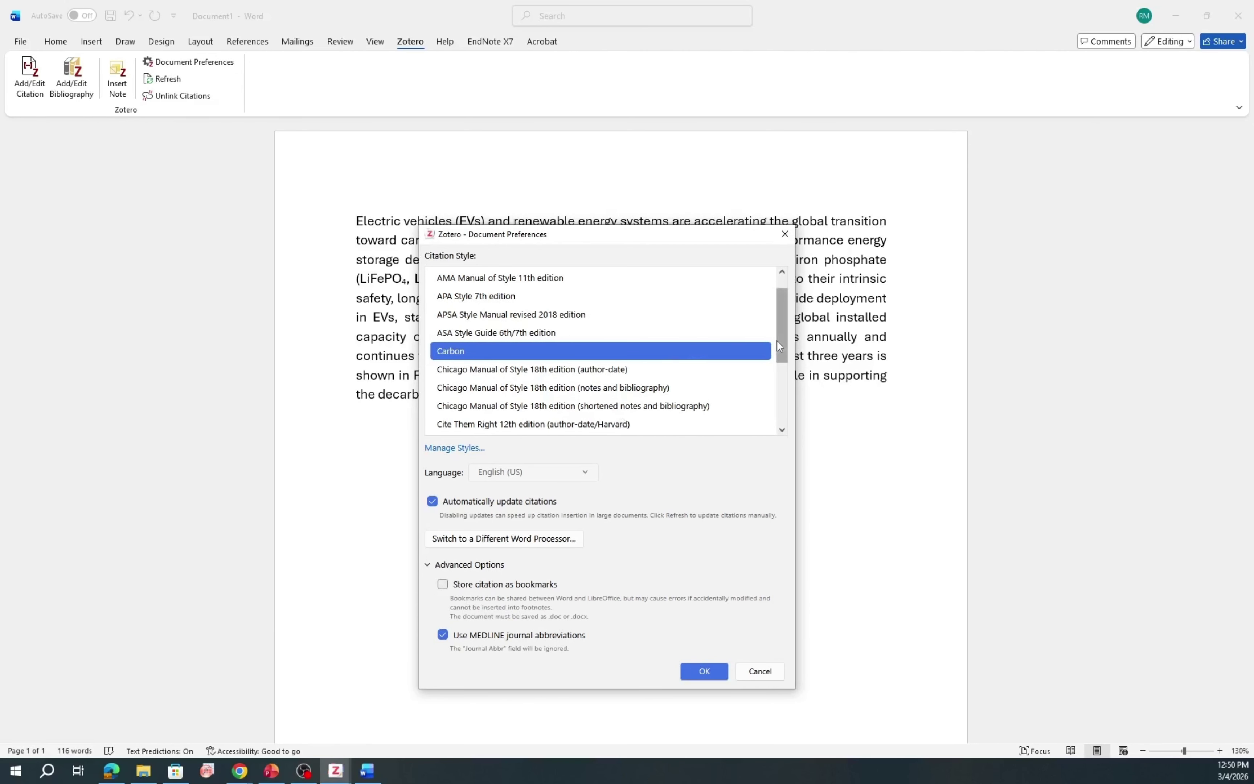
mouse_move(780, 342)
left_mouse_down()
mouse_move(783, 409)
mouse_move(778, 324)
left_mouse_up()
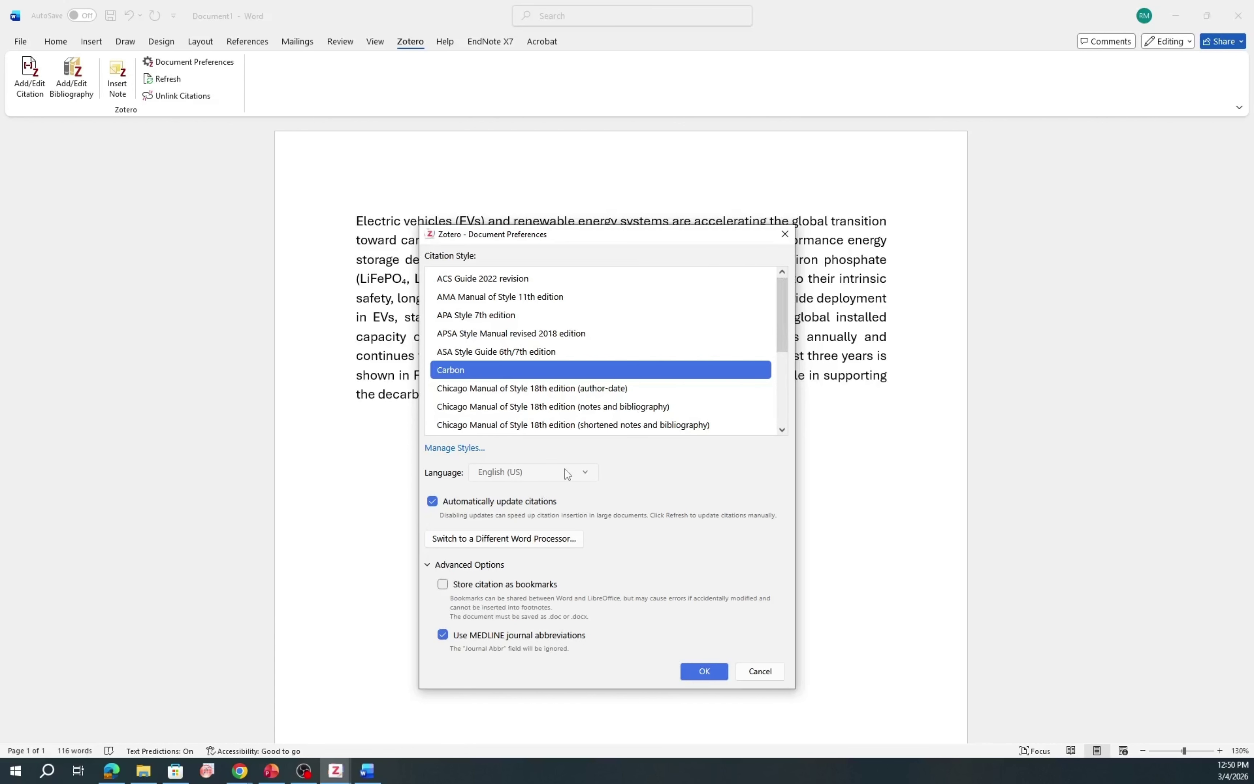
left_click(454, 449)
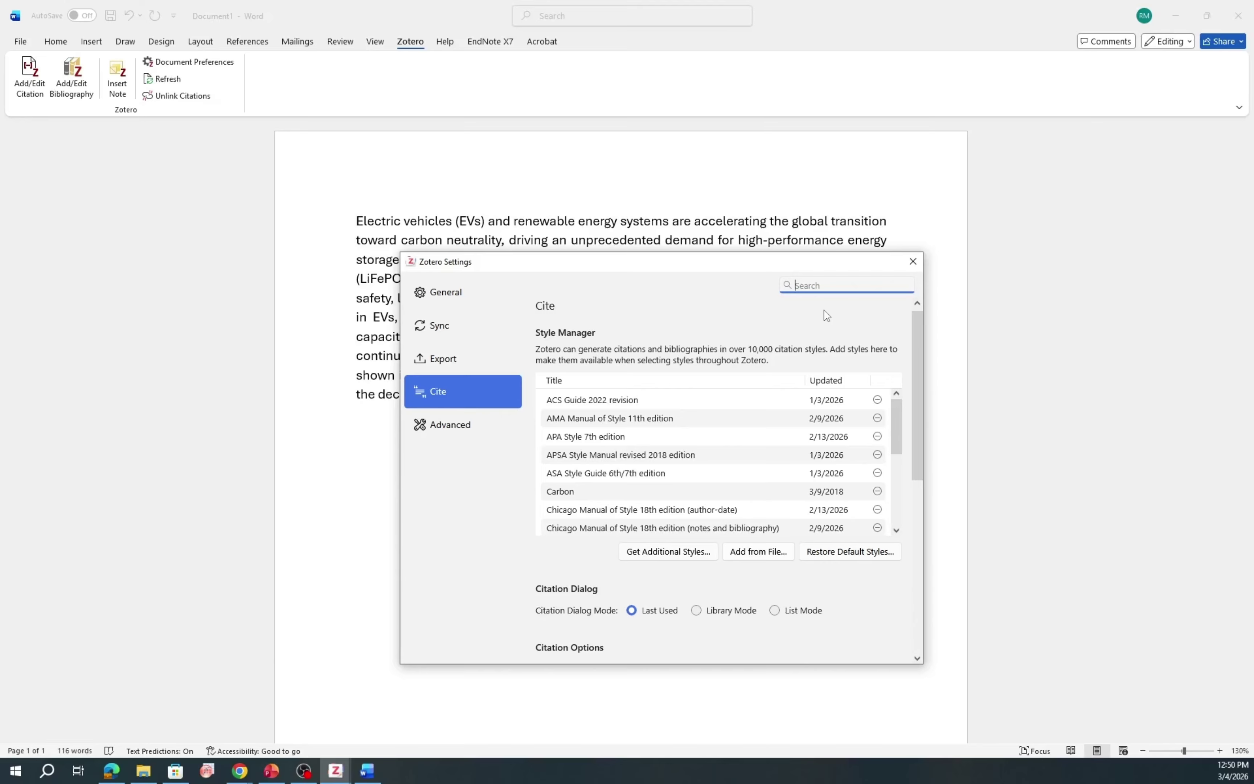
- Search the Zotero settings for "acs nano", clear the search, and look through the installed citation styles
type("ac")
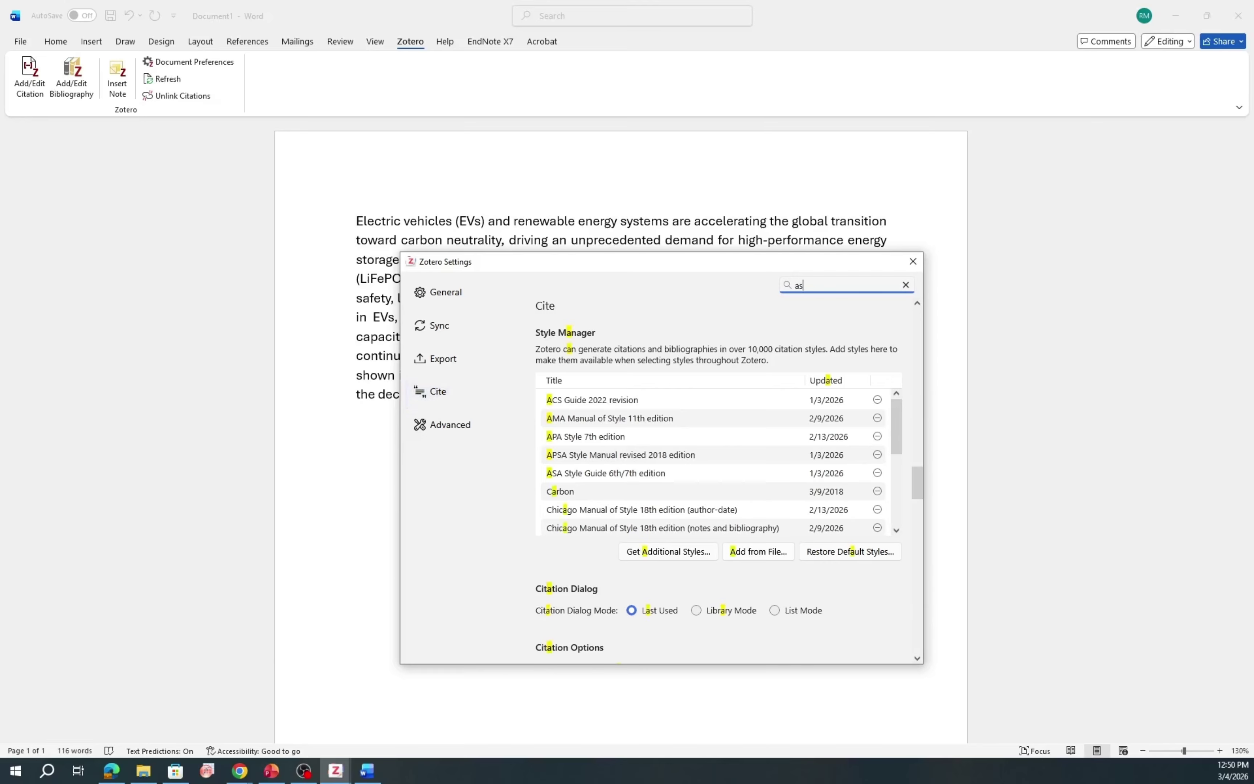
type("s nano")
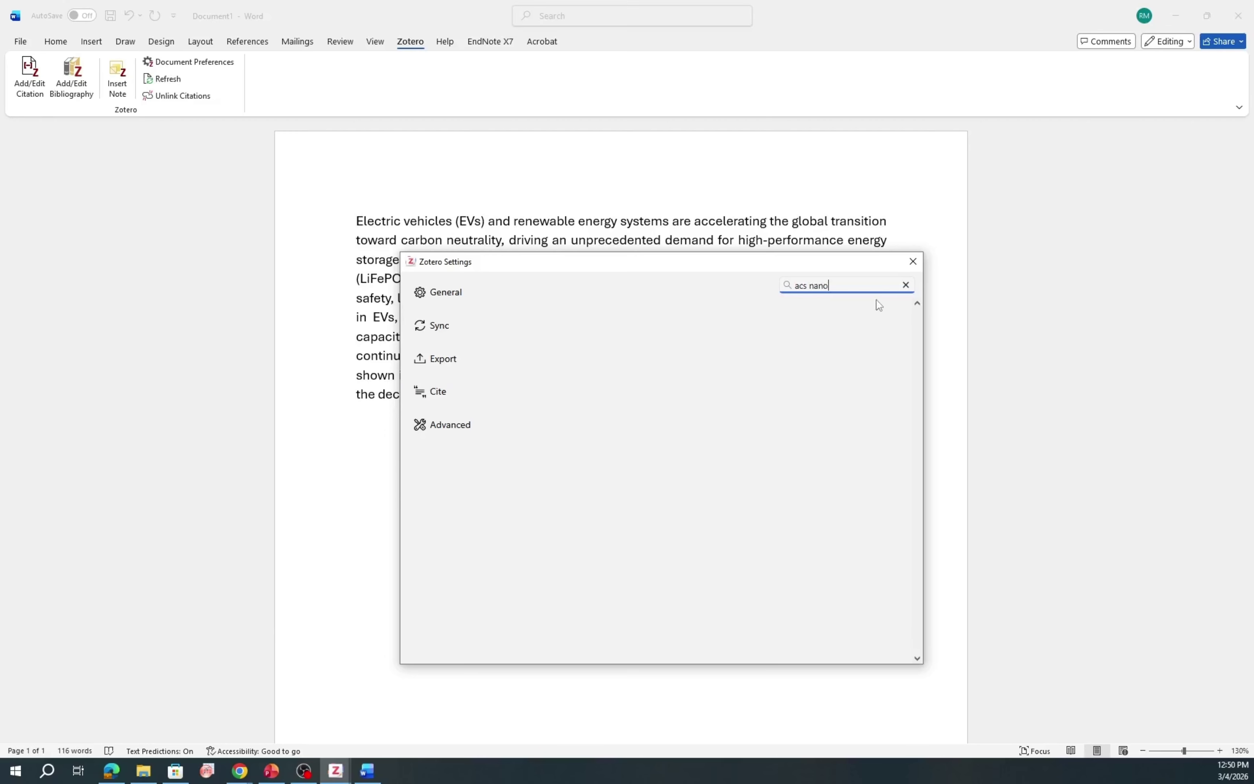
left_click_drag(841, 288, 767, 289)
left_click(447, 398)
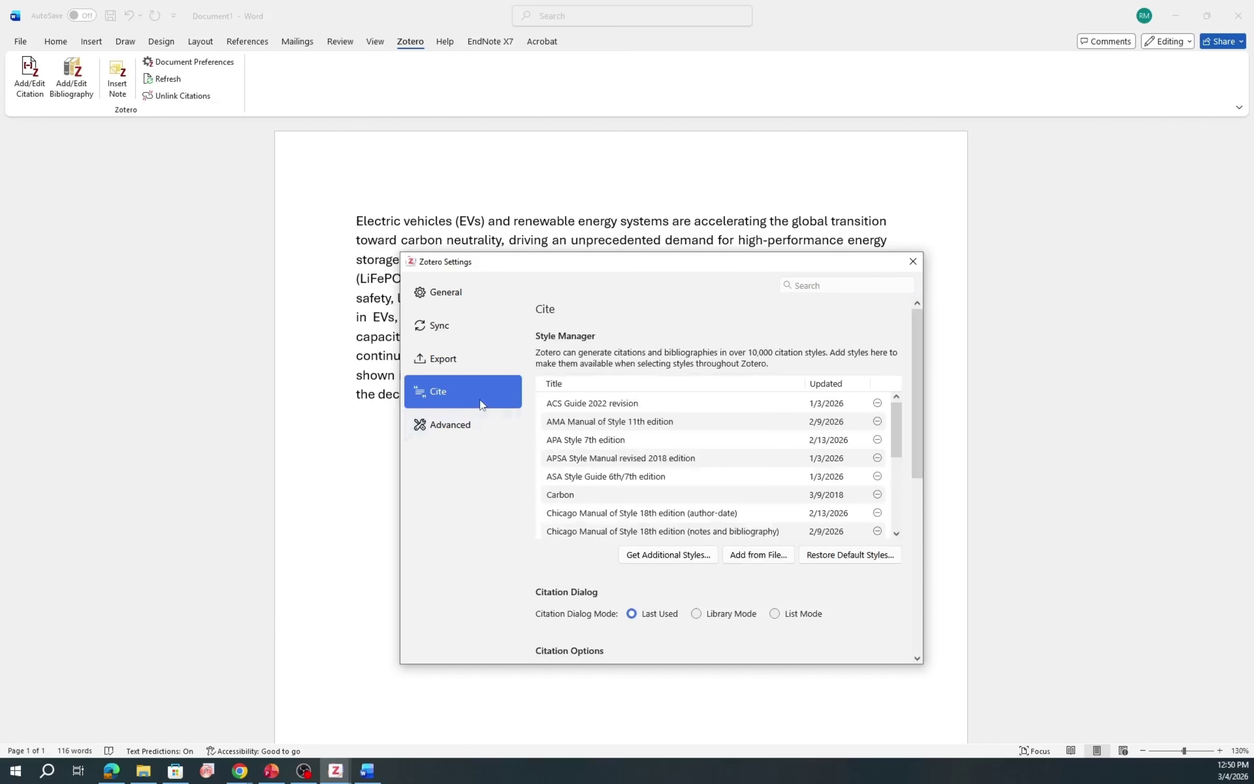
scroll(801, 511, "down", 1)
scroll(801, 511, "down", 2)
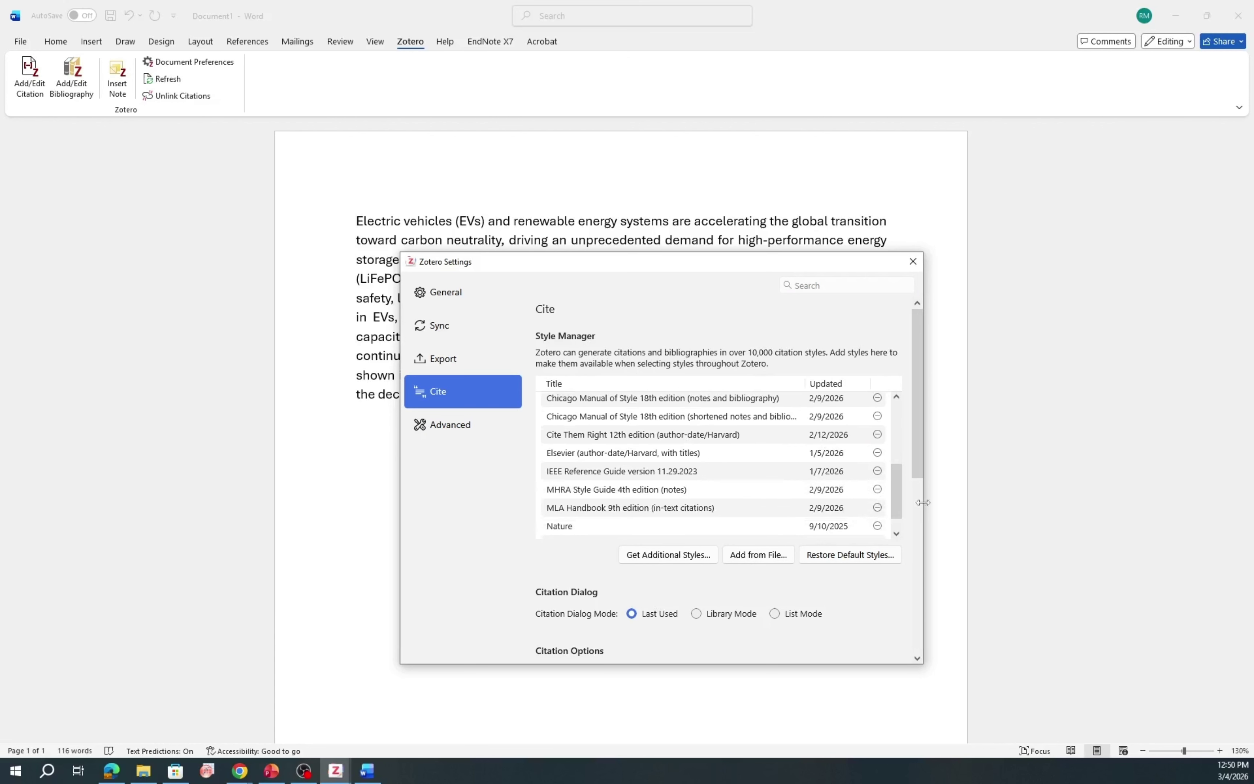
scroll(916, 526, "down", 3)
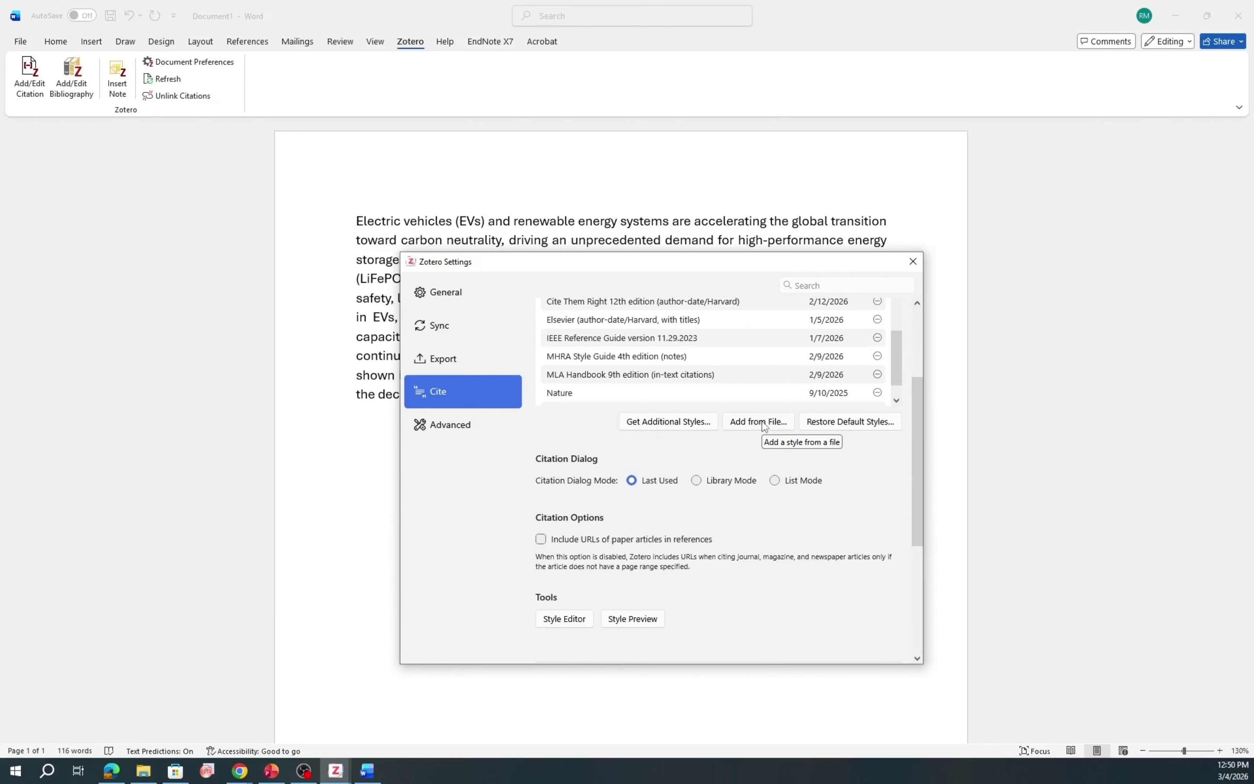
- Find "acs nano" in the Zotero Style Repository, add the ACS Nano style, and check for it among the installed styles
left_click(650, 427)
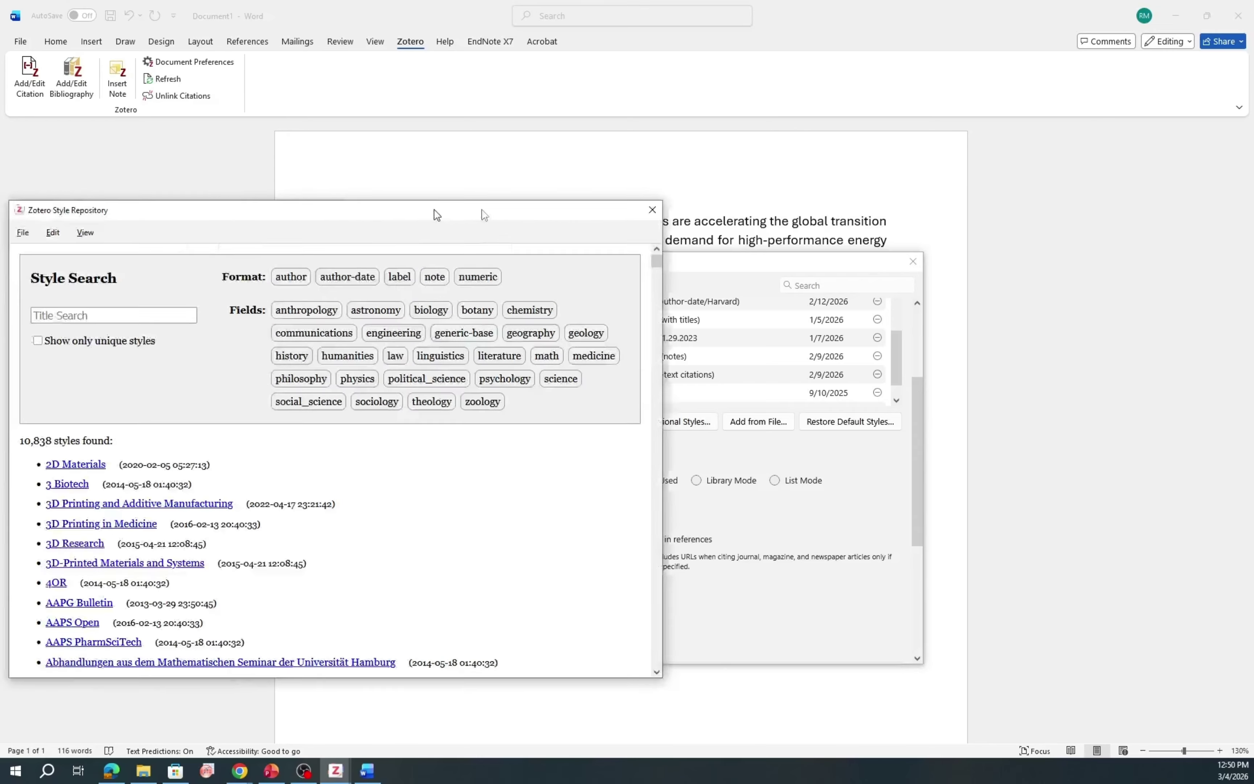
left_click_drag(435, 211, 765, 211)
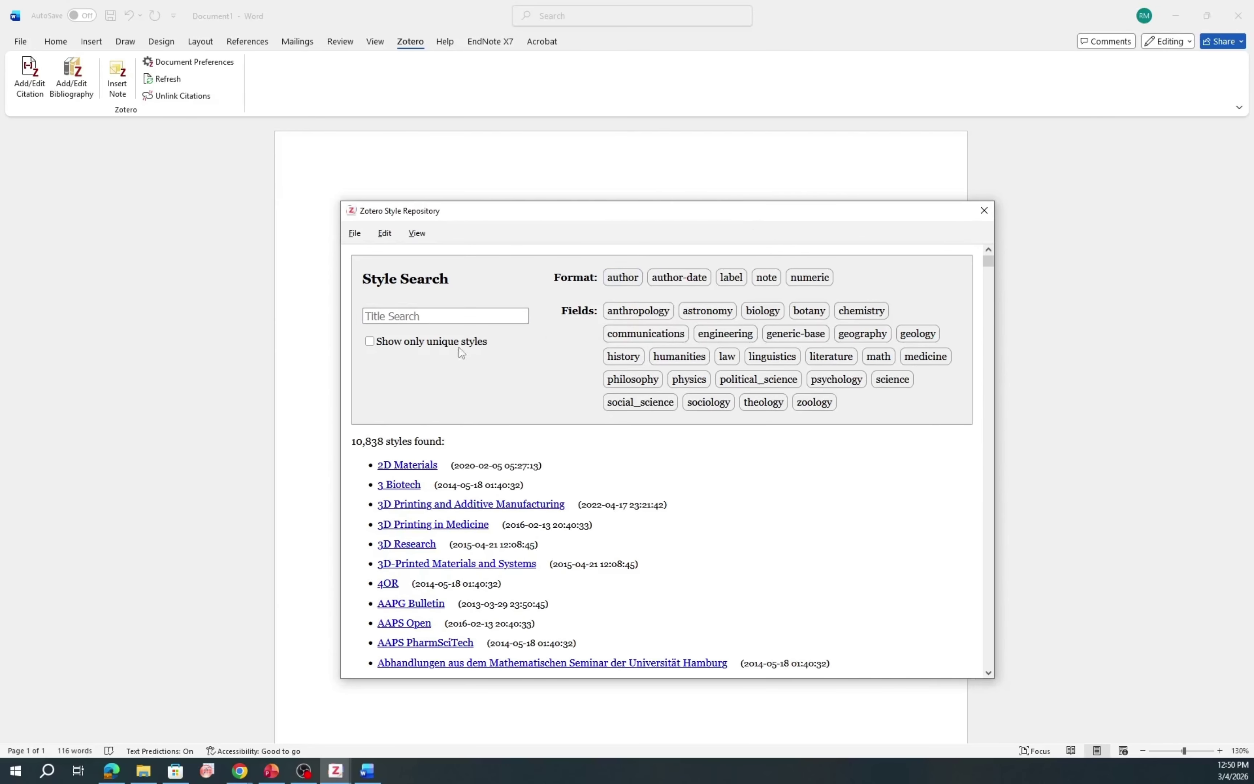
left_click(432, 315)
type("acs nano")
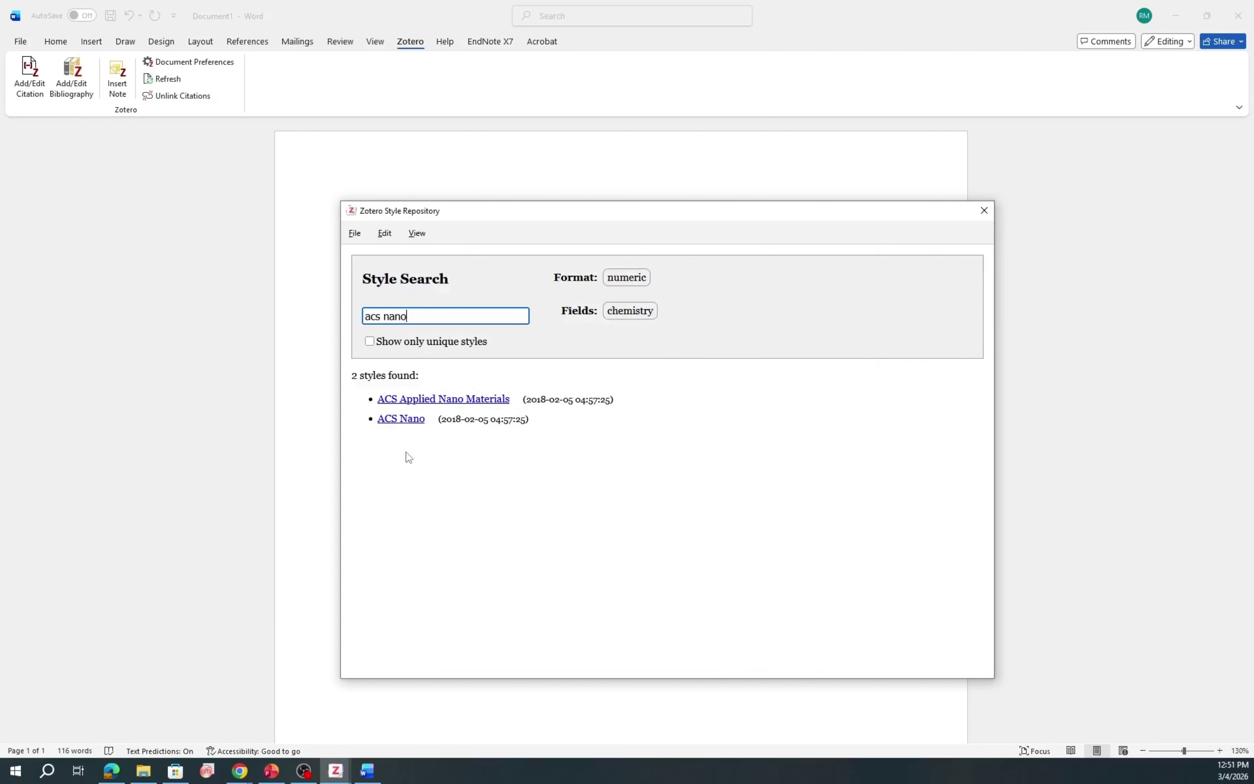
left_click(393, 423)
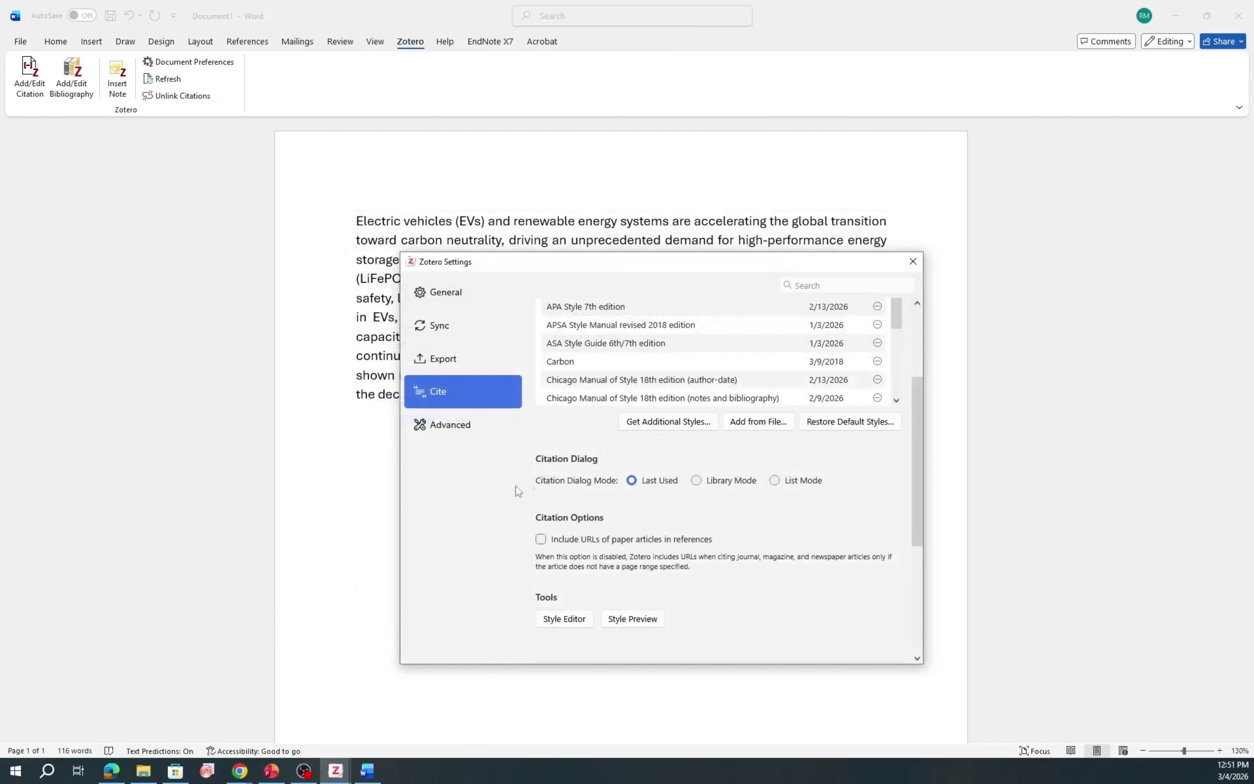
scroll(699, 367, "up", 1)
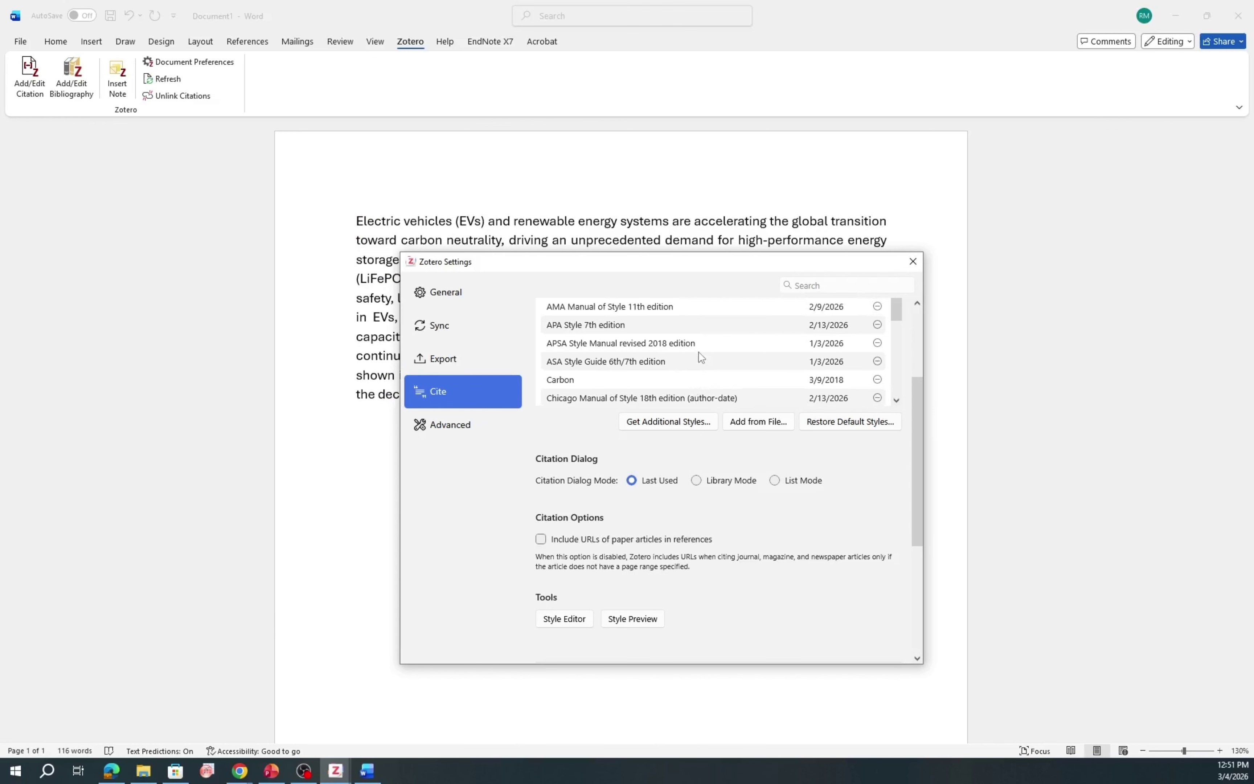
scroll(701, 354, "down", 2)
scroll(701, 354, "down", 1)
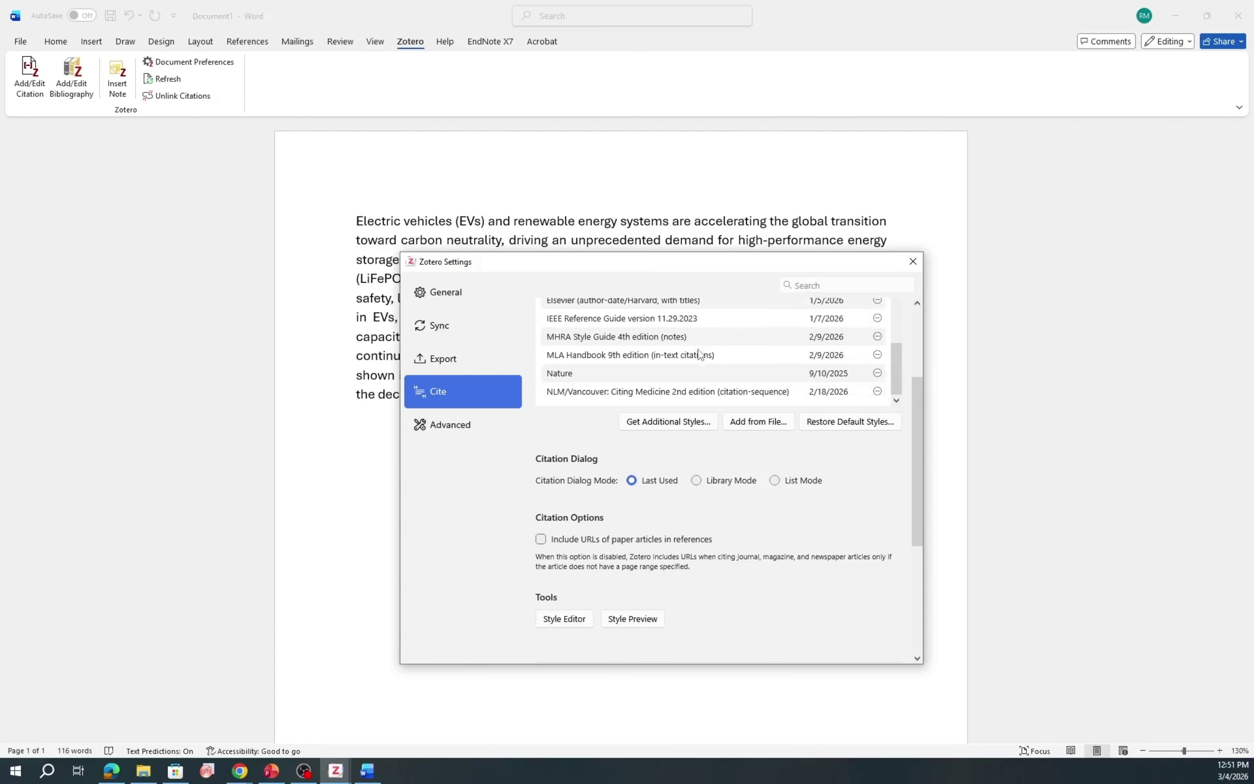
scroll(705, 357, "up", 5)
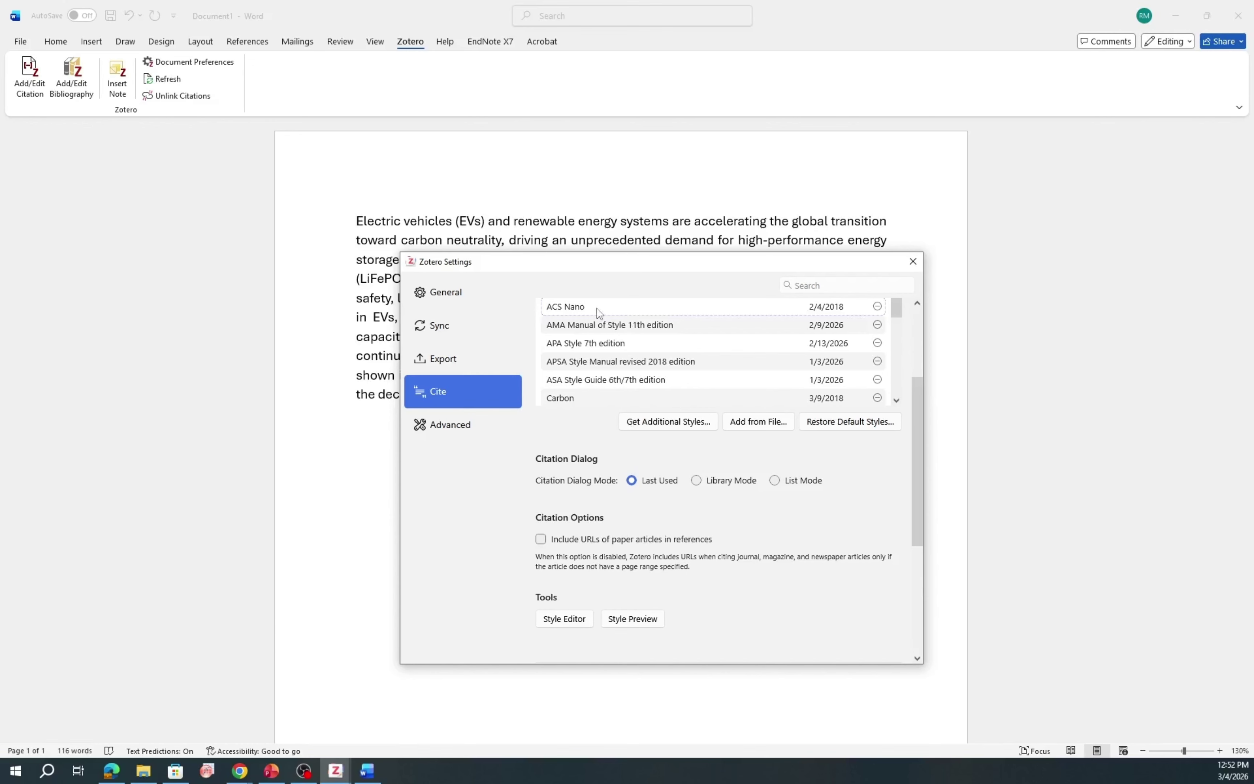
scroll(776, 383, "up", 4)
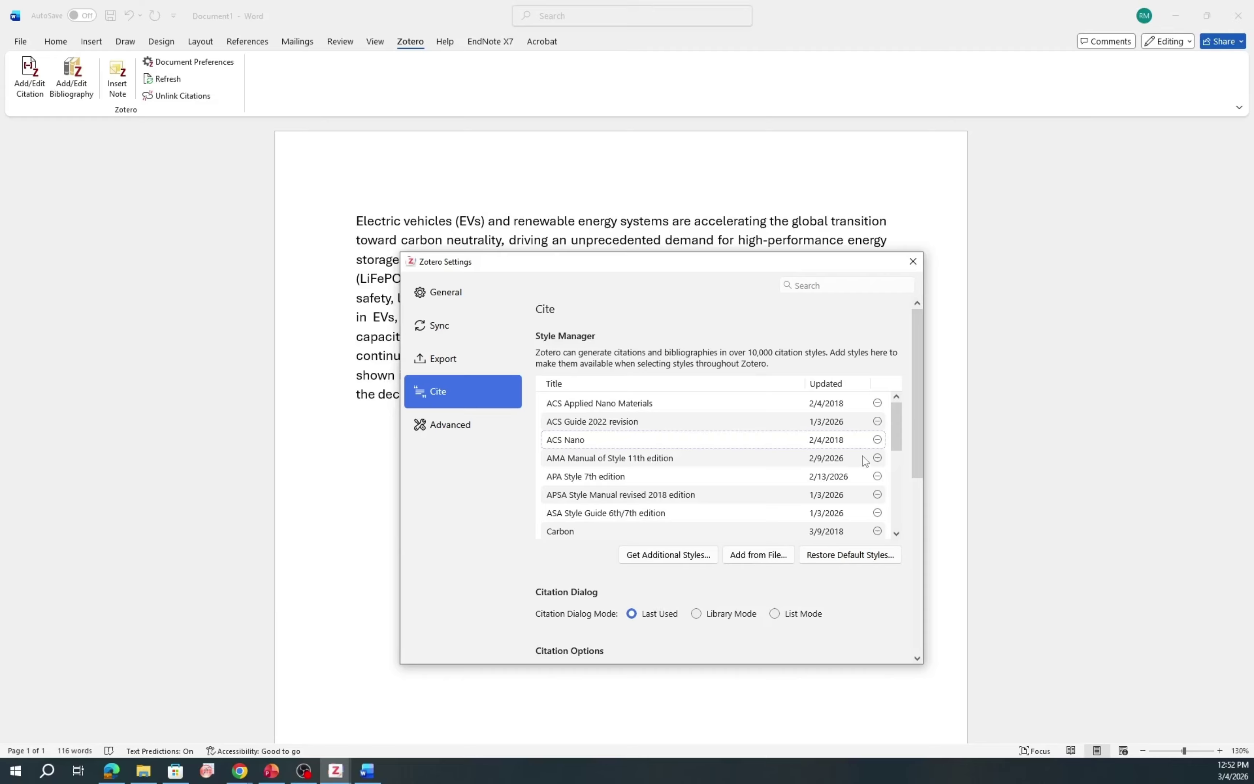
- Start deleting the ACS Nano style, cancel the deletion, and close the Zotero settings
left_click(878, 440)
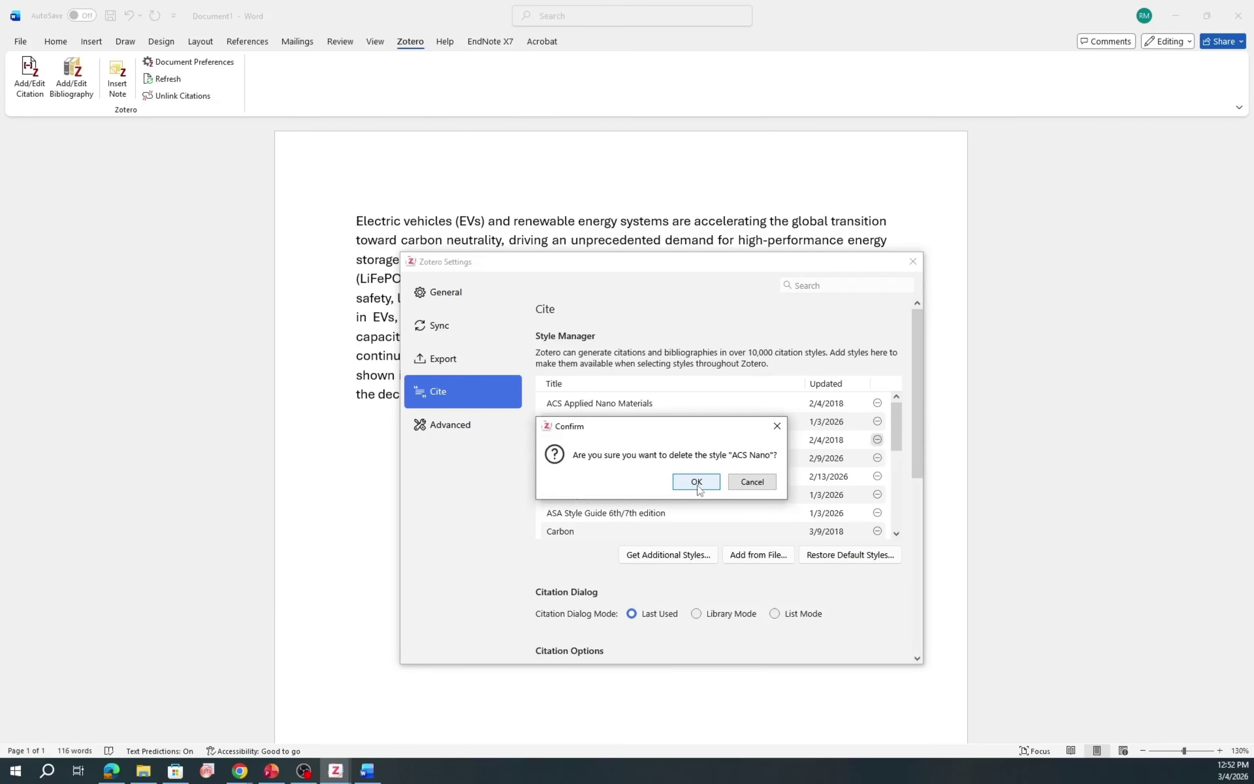
left_click(753, 481)
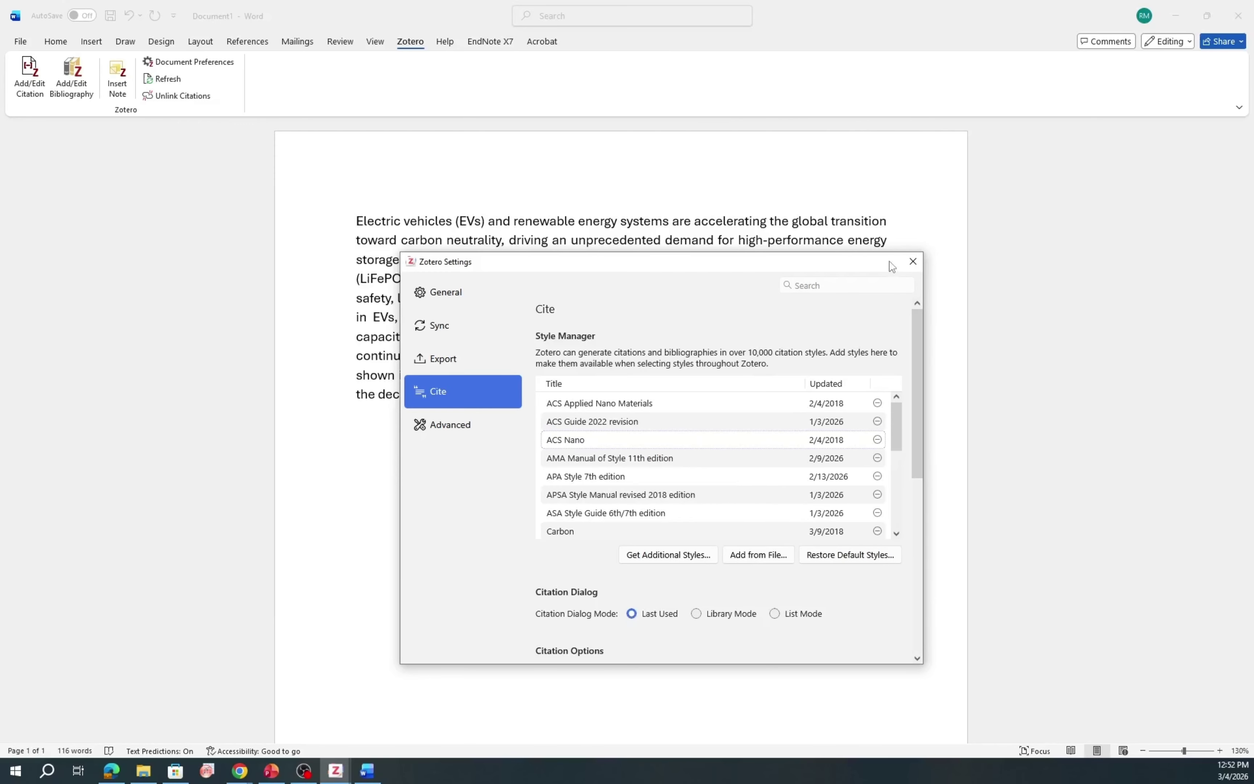
left_click(913, 261)
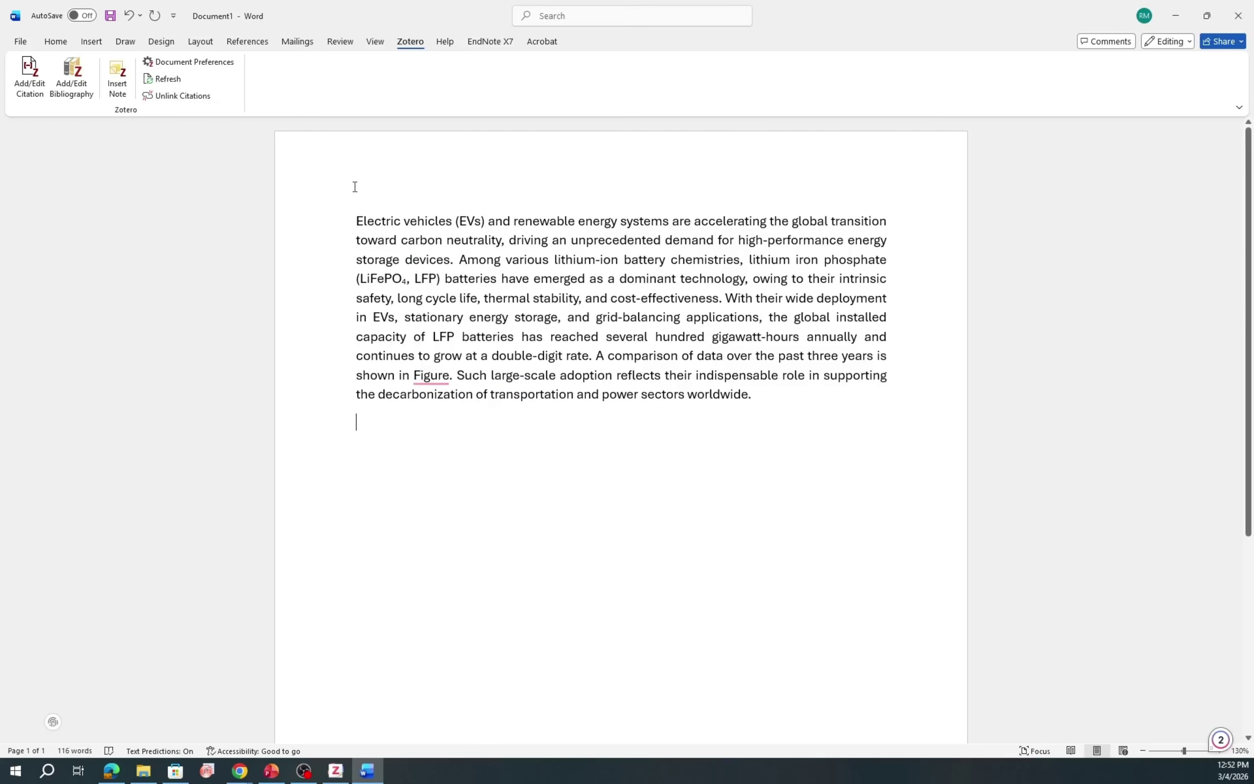
- Change the document's citation style to ACS Nano in the Zotero document preferences
left_click(197, 66)
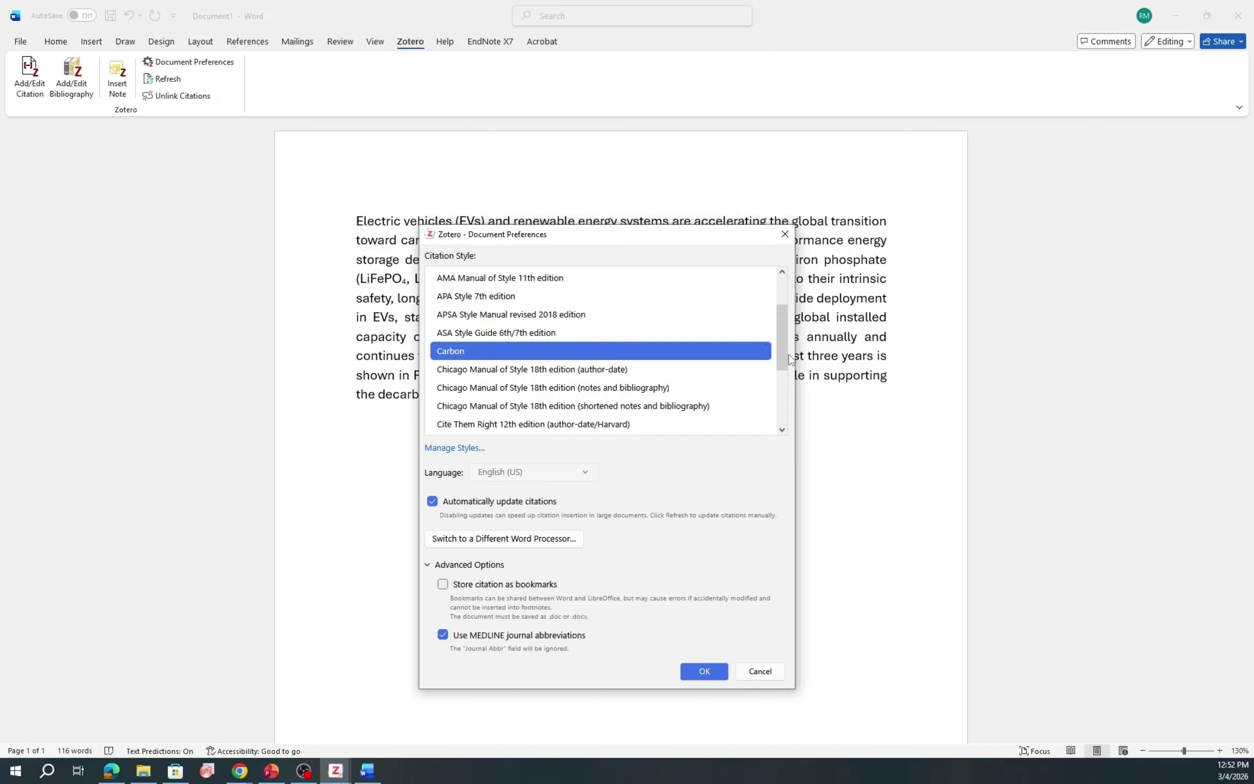
scroll(787, 358, "up", 1)
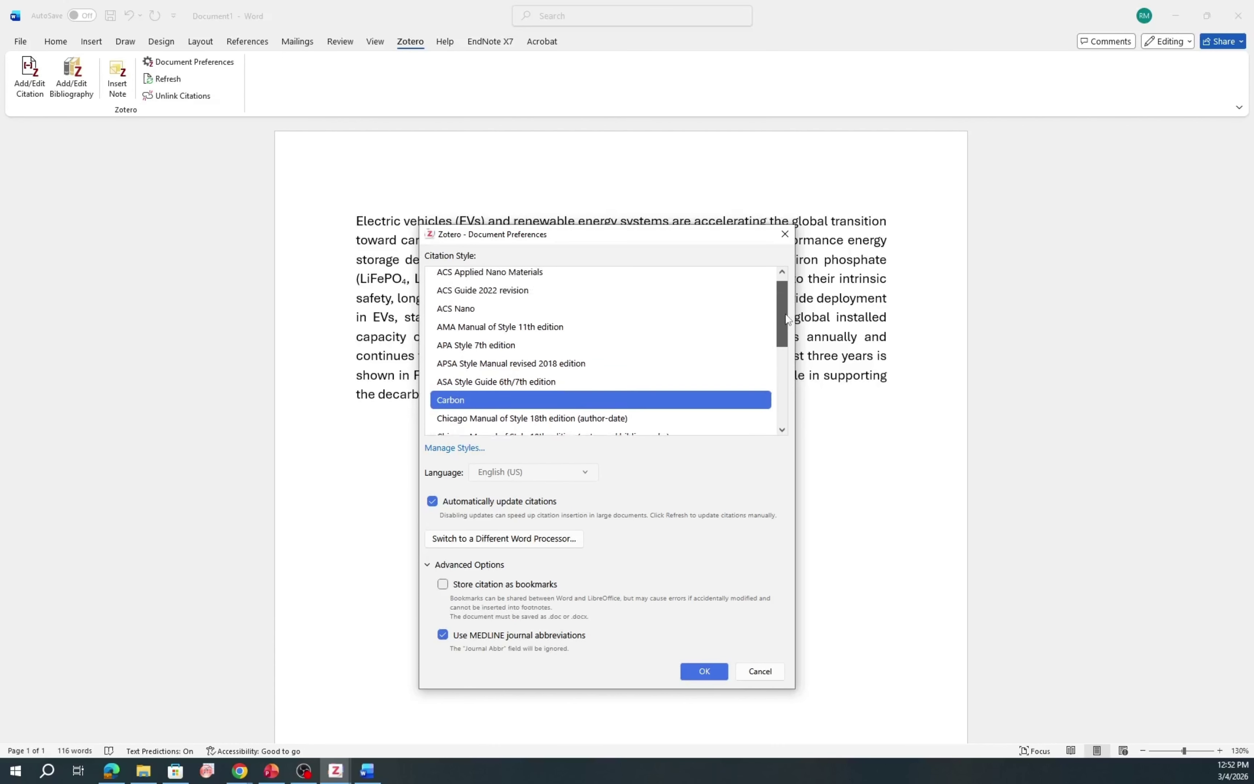
left_click(552, 314)
left_click(702, 671)
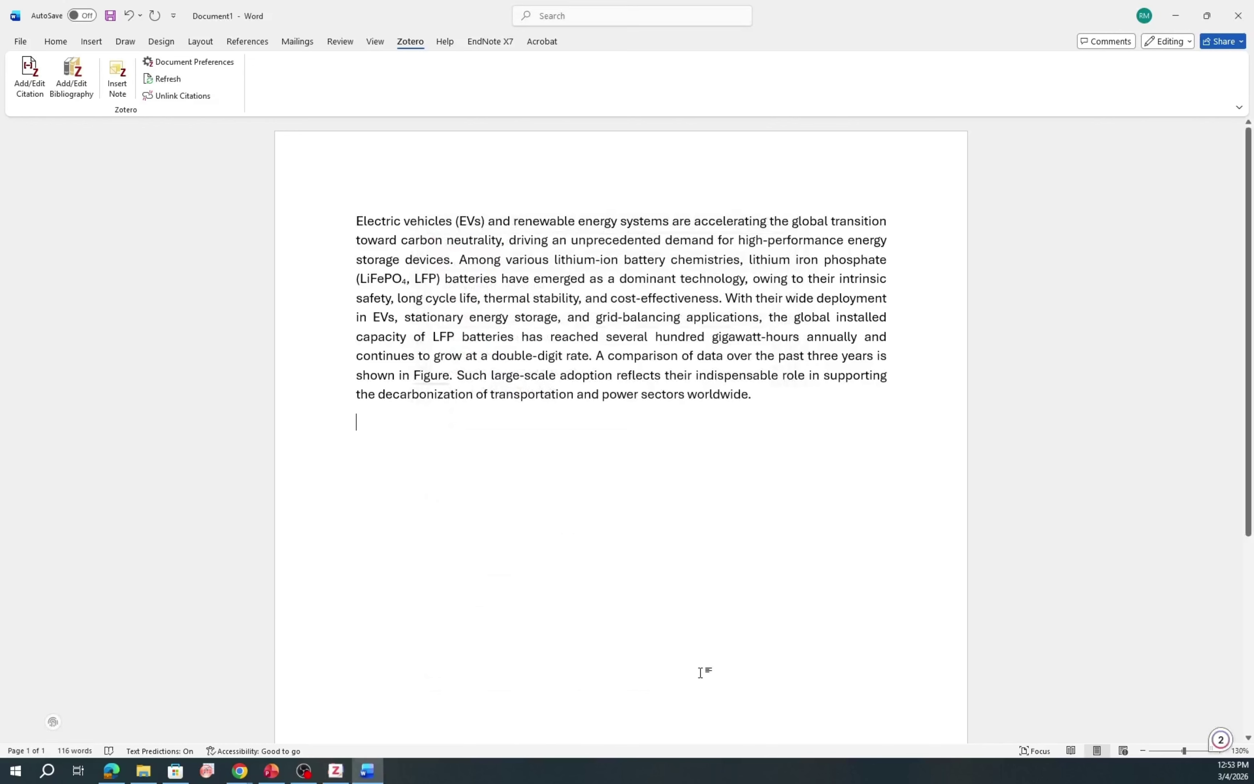
- Set the document's citation style to APA Style 7th edition, then reopen the document preferences to check the selection and cancel
left_click(189, 62)
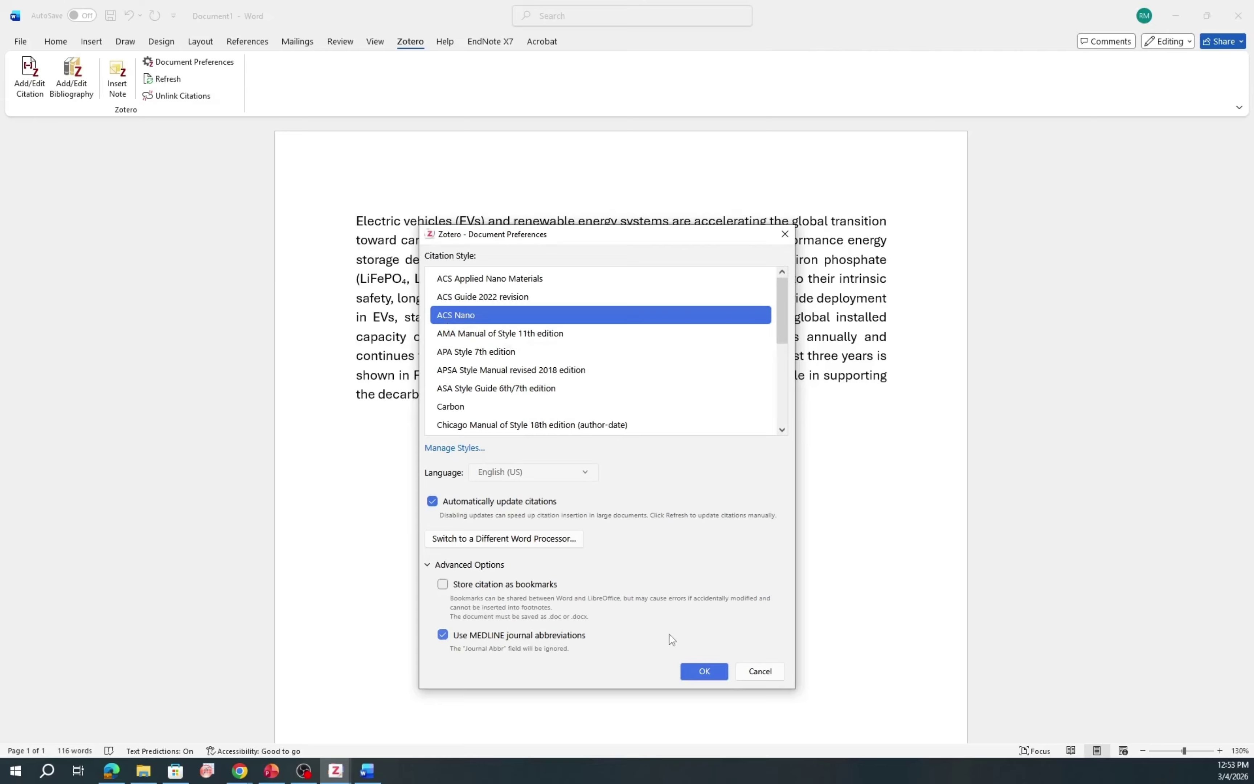
left_click(511, 352)
left_click(715, 638)
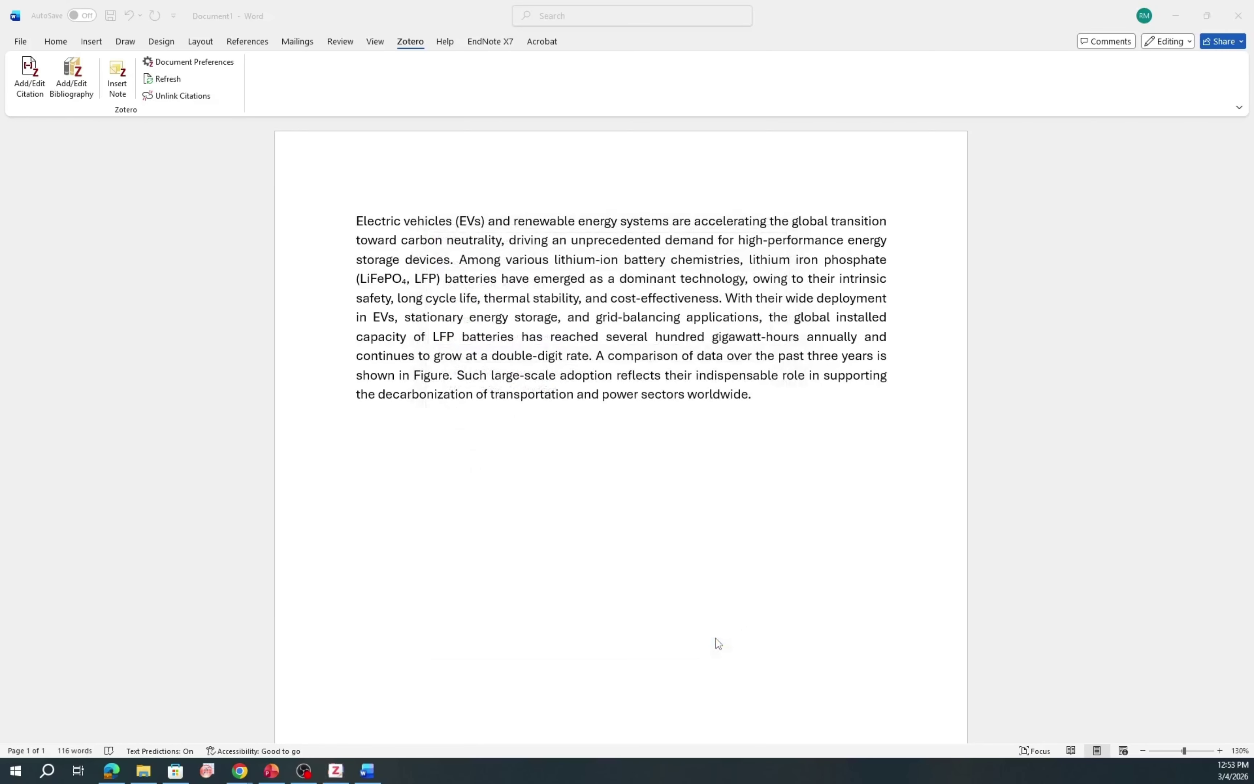
left_click(189, 61)
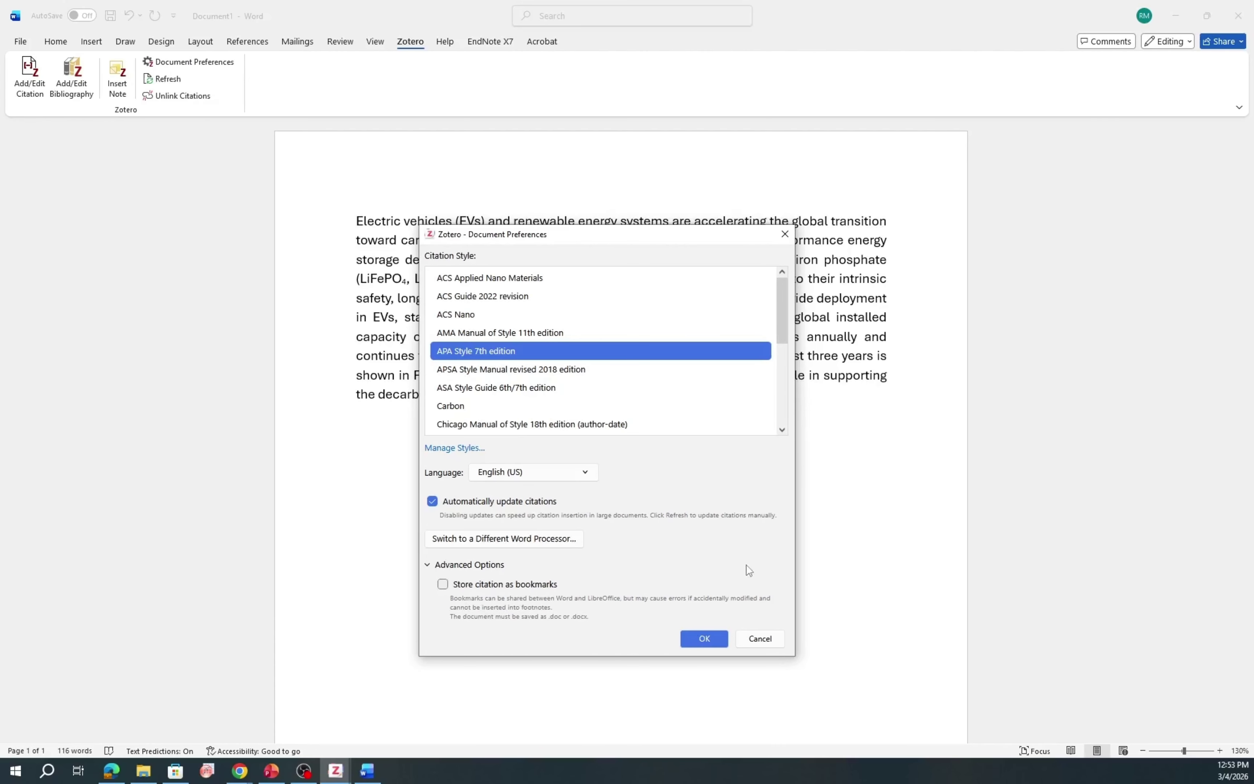
left_click(760, 639)
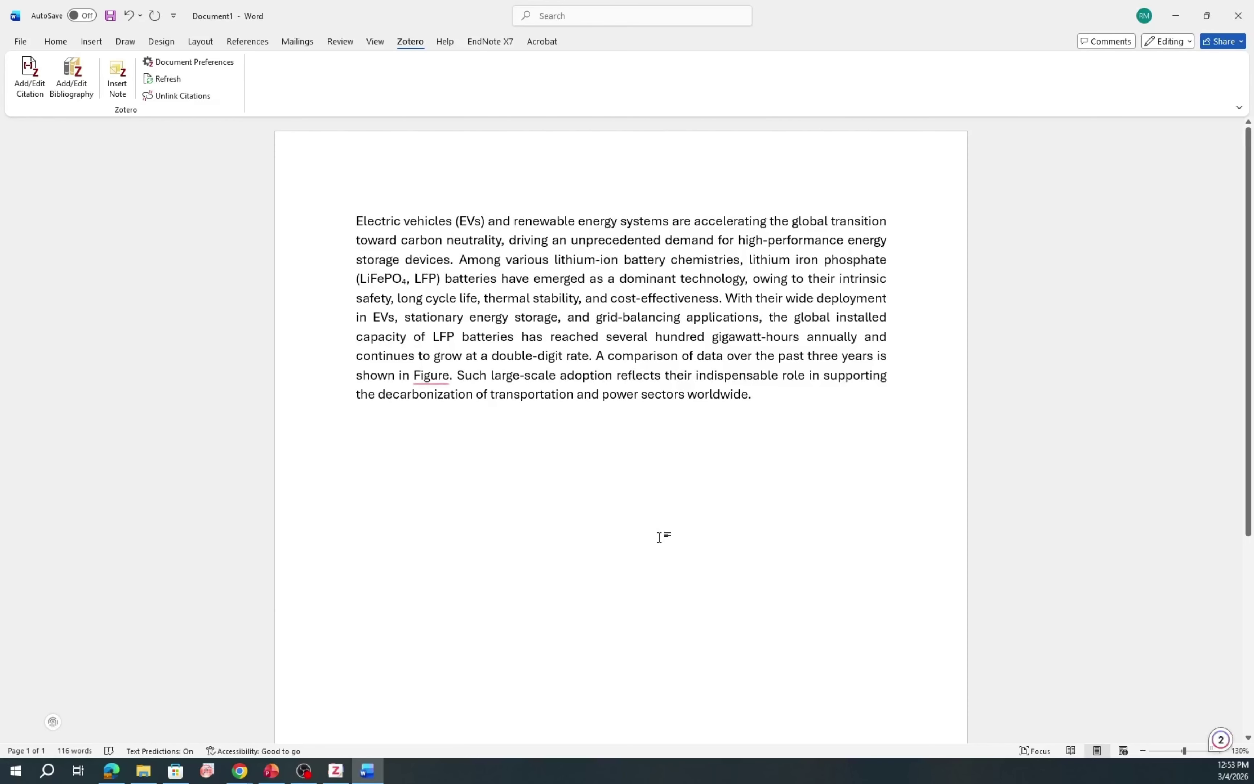
- Switch to Zotero, view the installed citation styles in its Cite settings, and return to the Word document
left_click(342, 777)
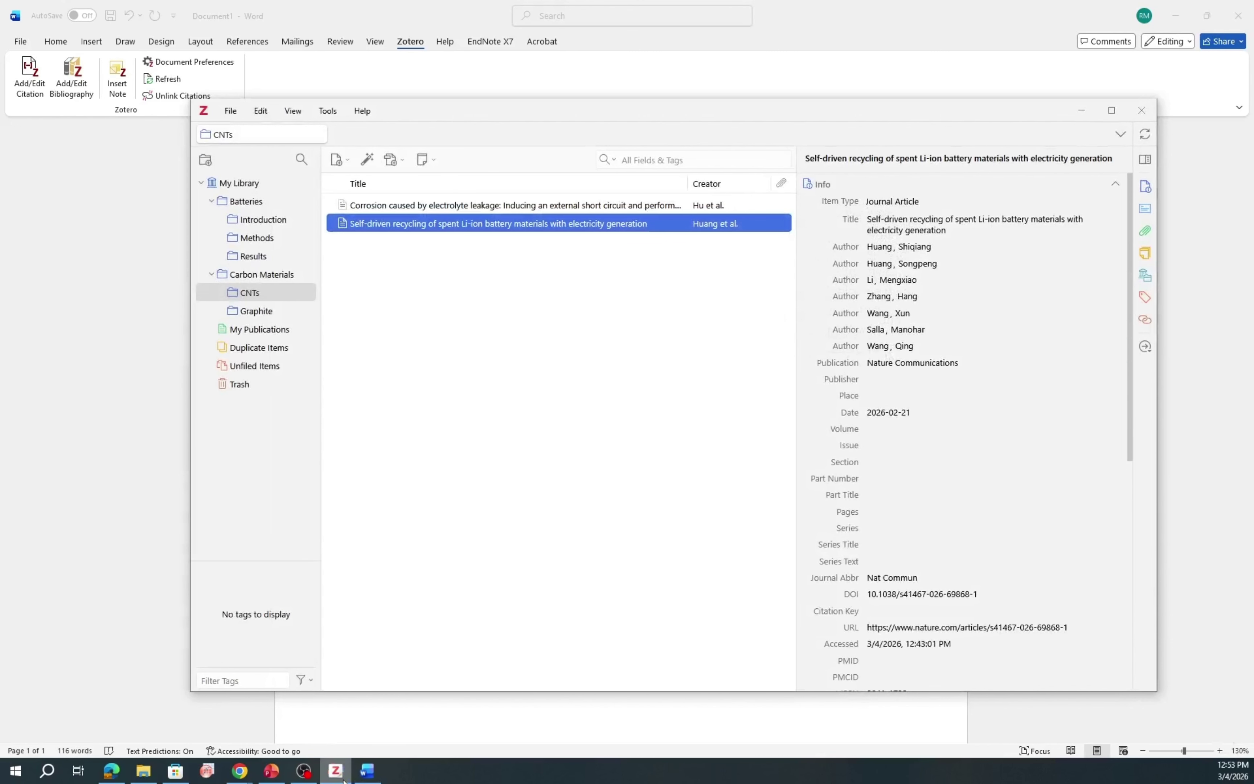
left_click(261, 110)
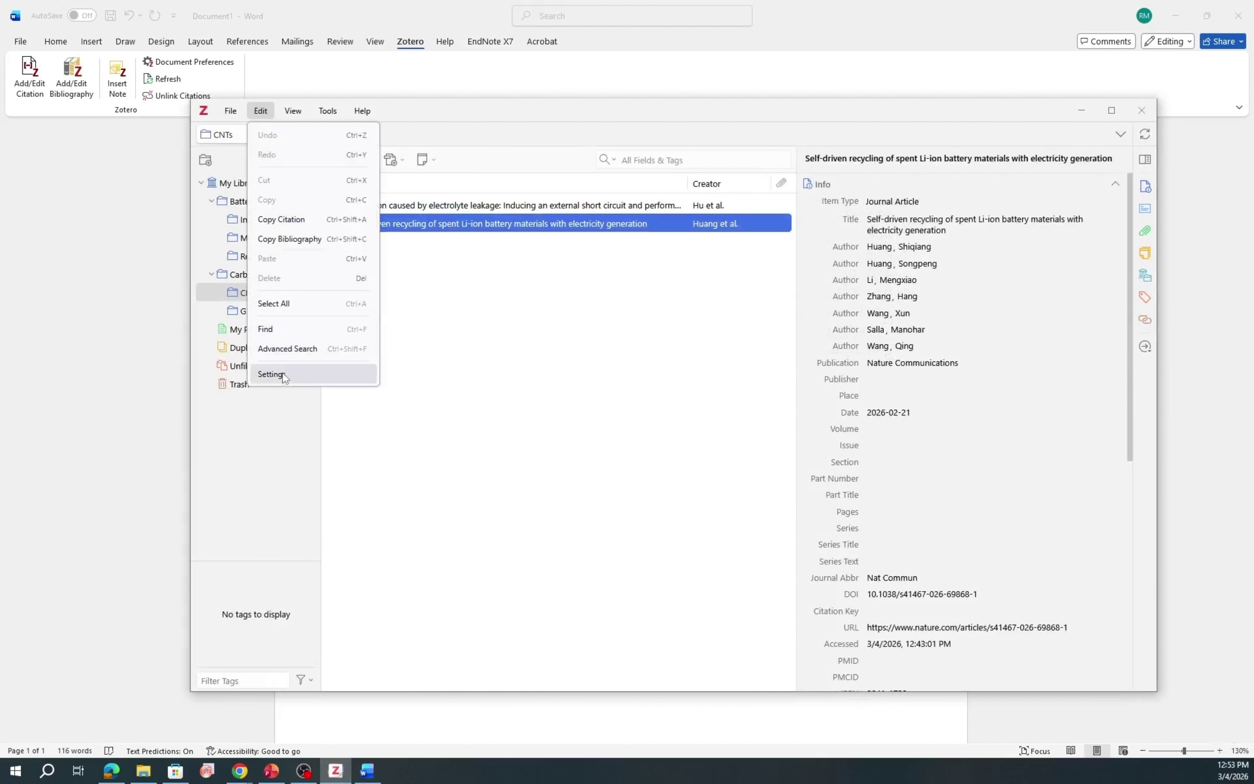
left_click(271, 373)
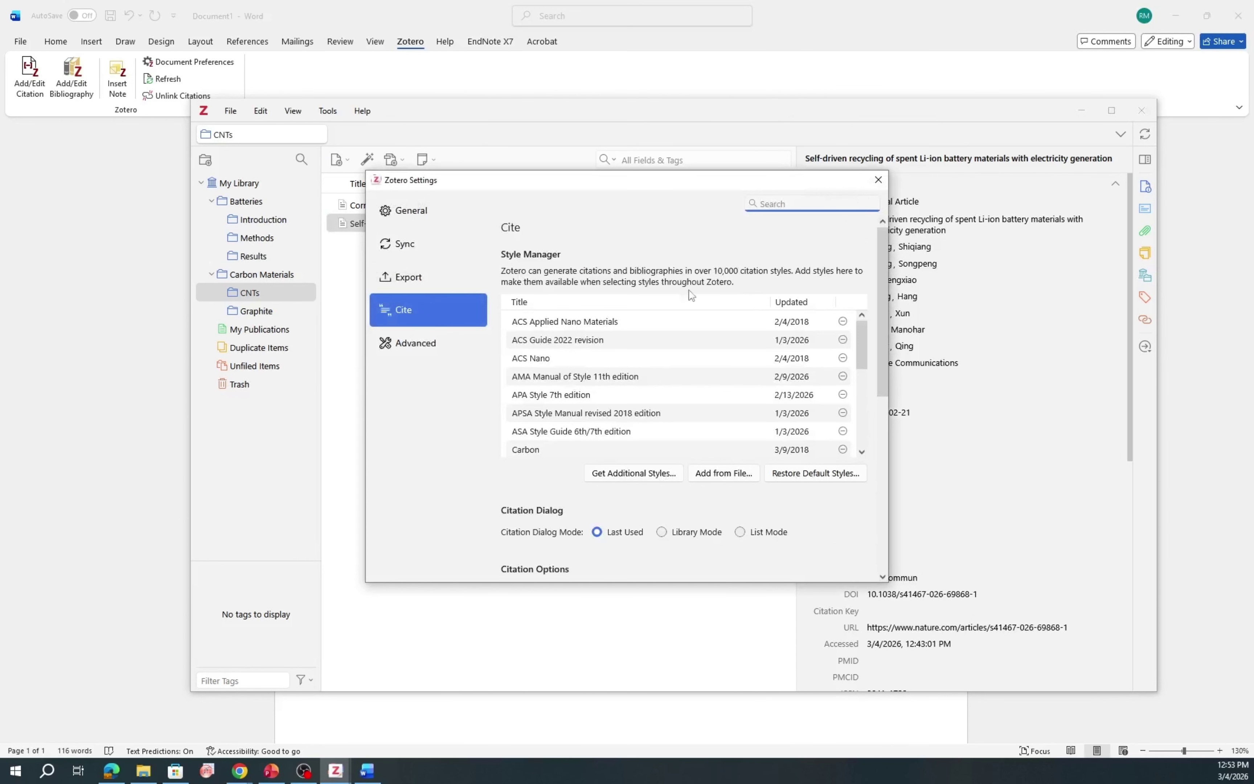
left_click(877, 181)
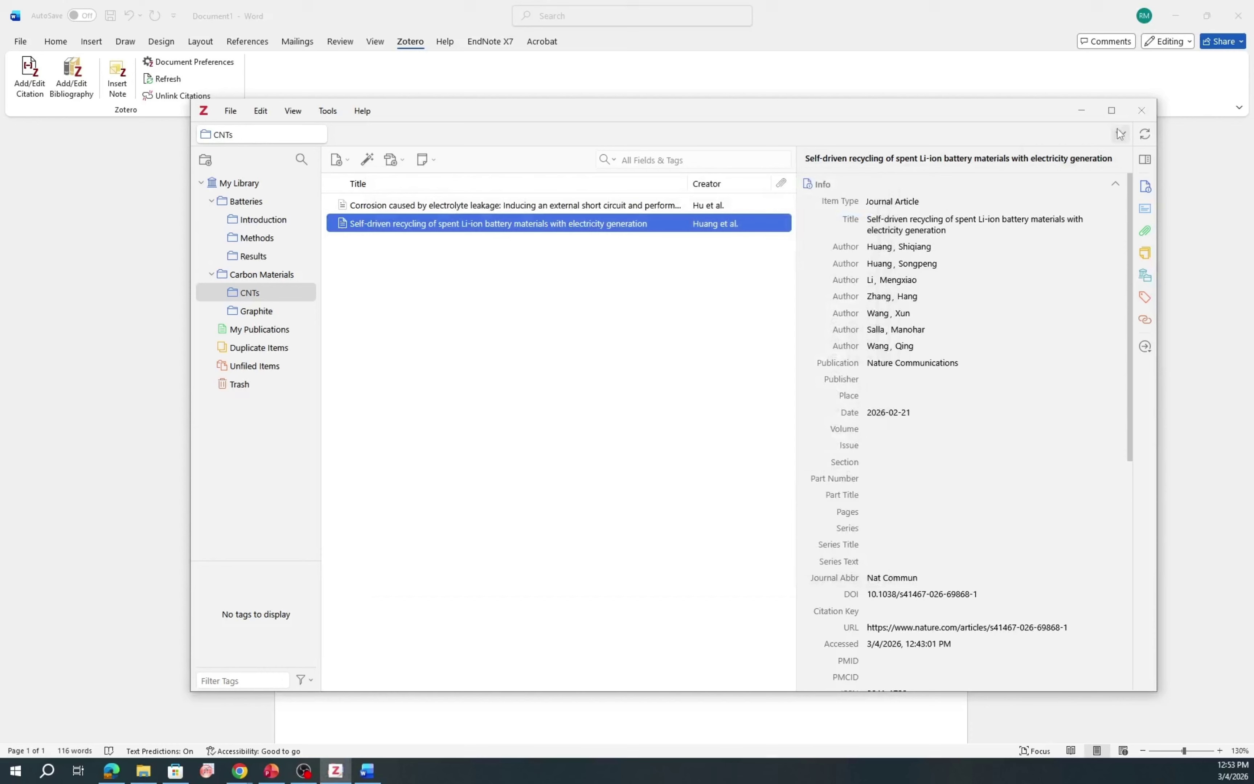
left_click(1079, 111)
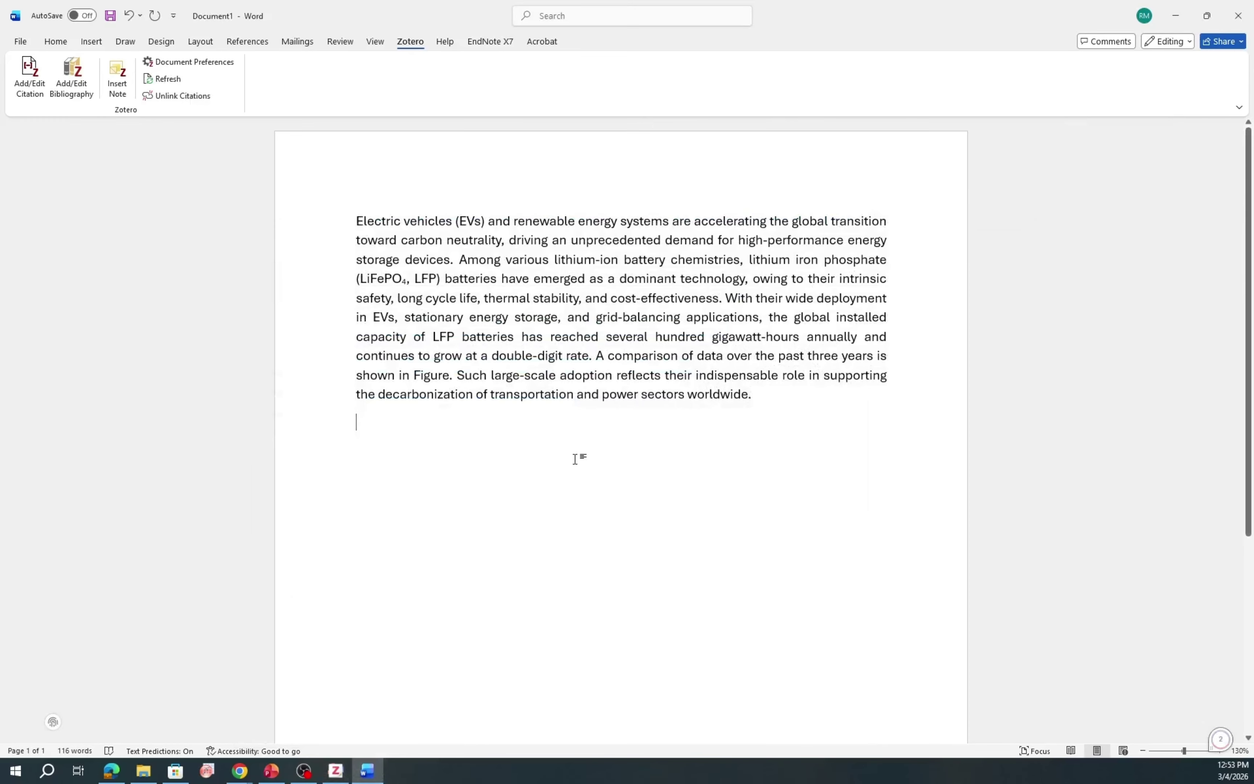
- Switch the document's citation style from APA back to ACS Nano and confirm the preferences
left_click(191, 62)
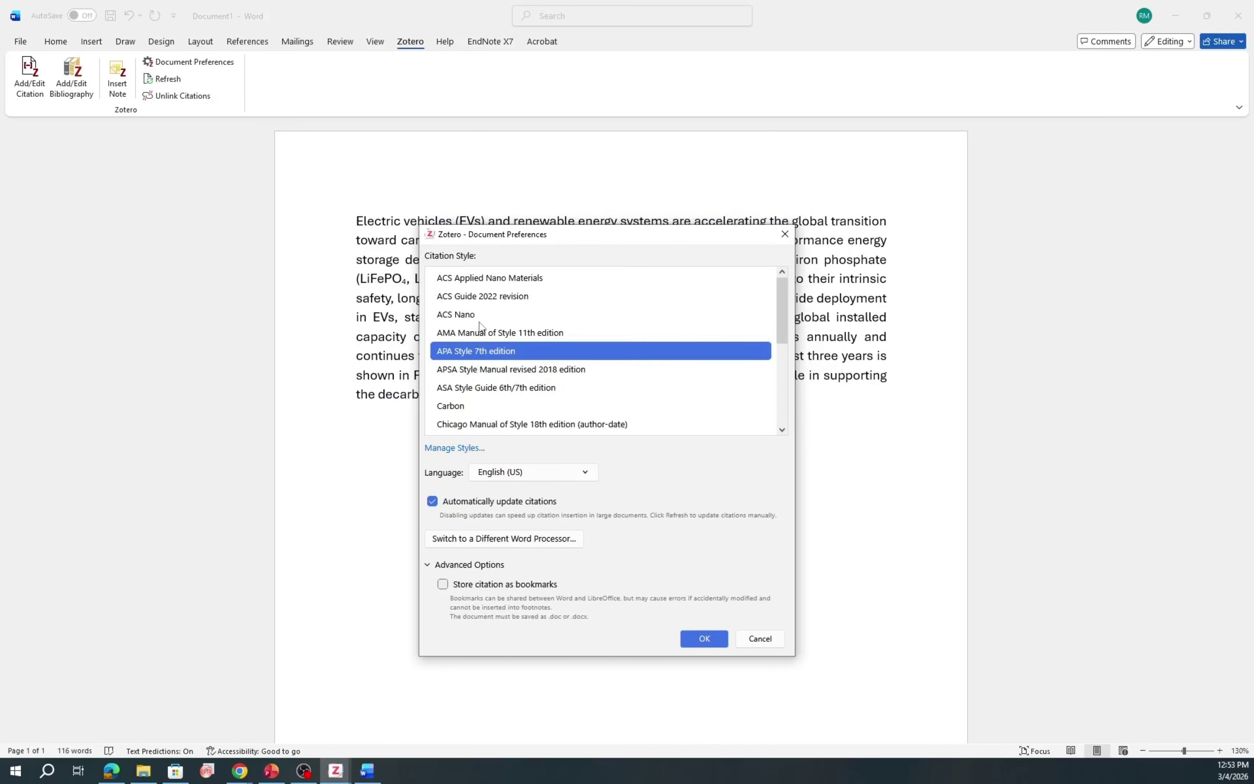
left_click(480, 320)
left_click(699, 672)
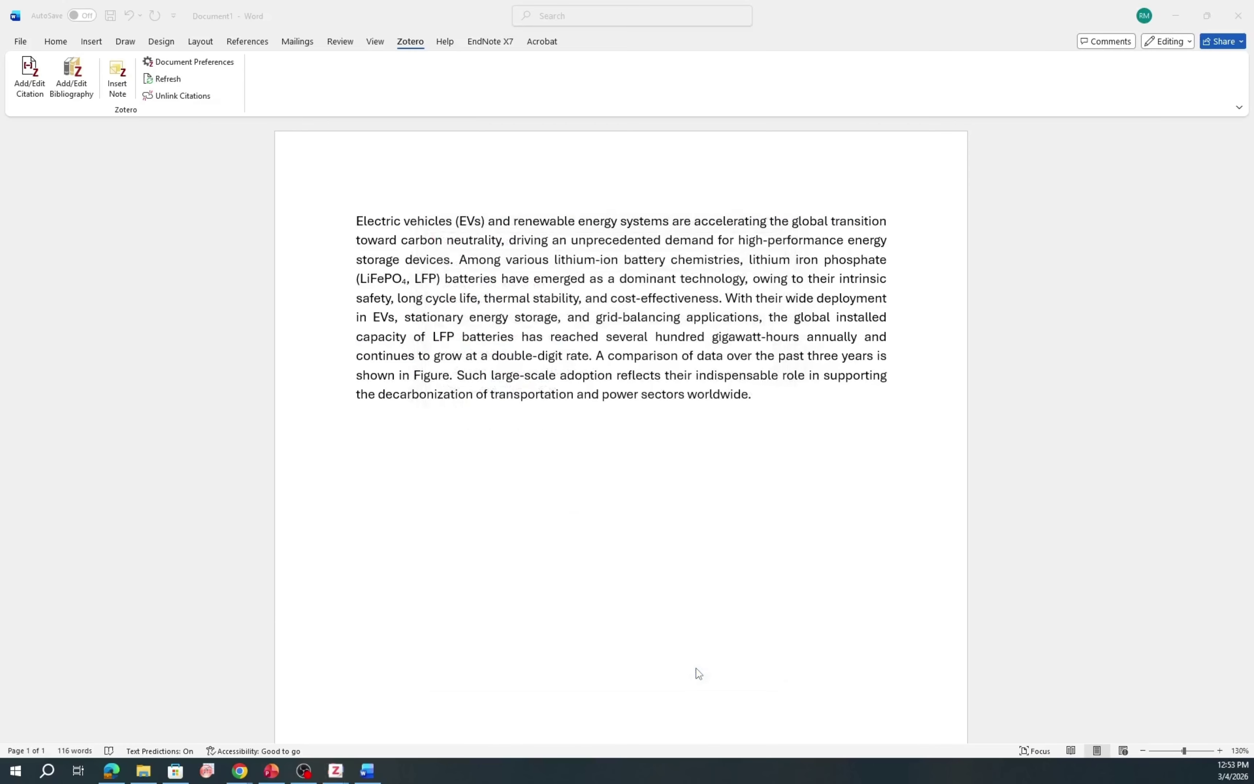
- Switch to Zotero, review the Cite settings down to the word processor add-ins, and return to the Word document
left_click(338, 769)
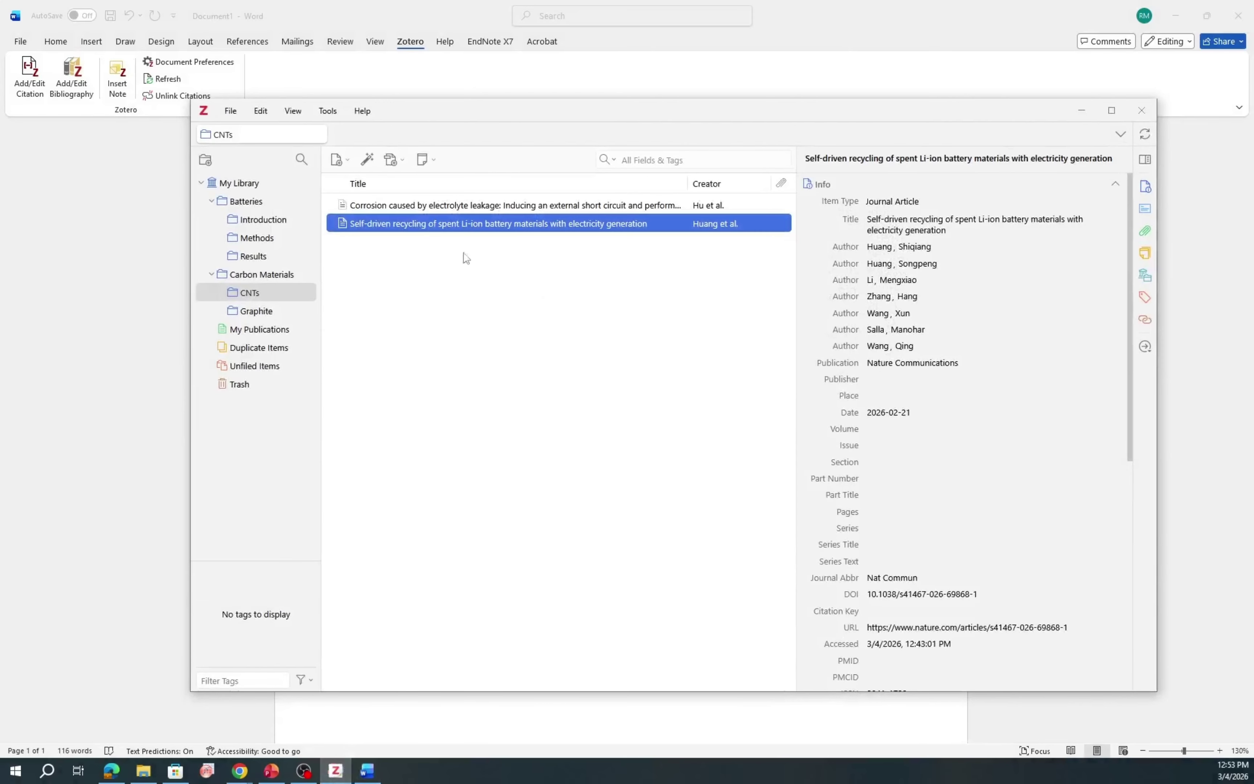
left_click(261, 111)
left_click(290, 373)
key("Tab")
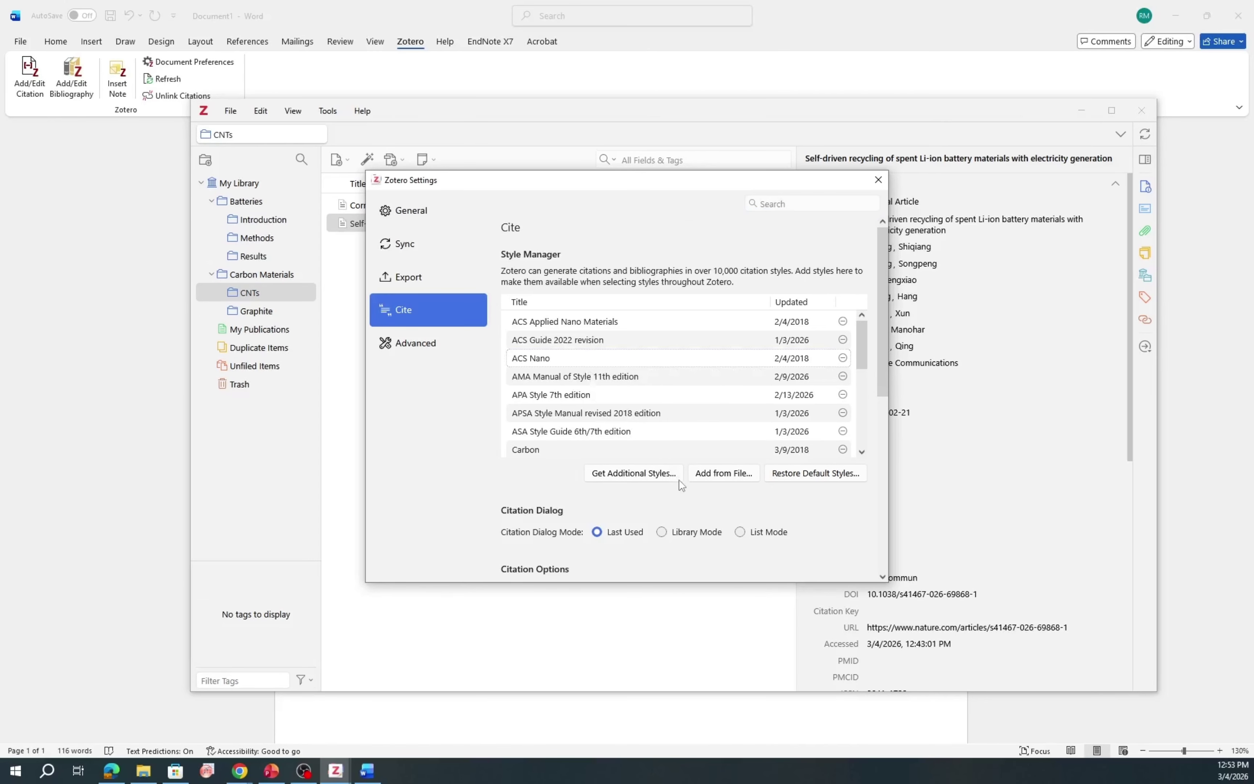
scroll(745, 540, "down", 5)
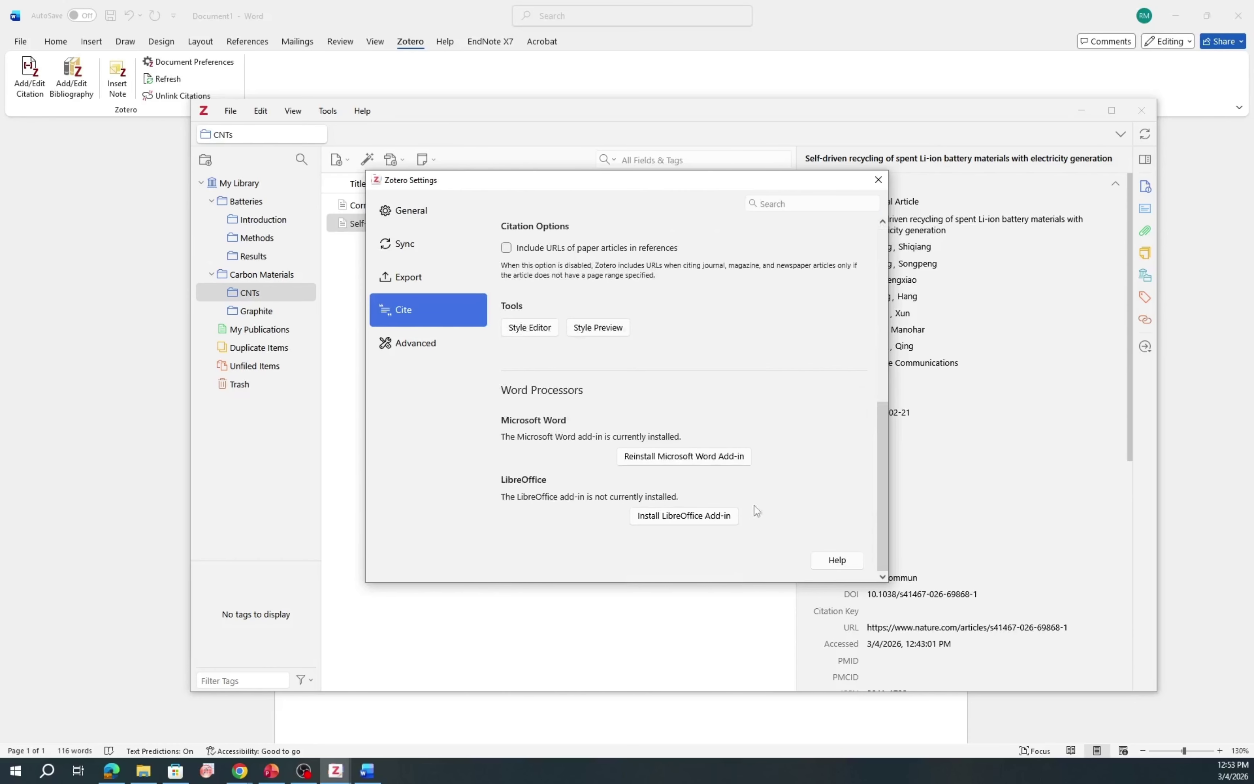
left_click(878, 179)
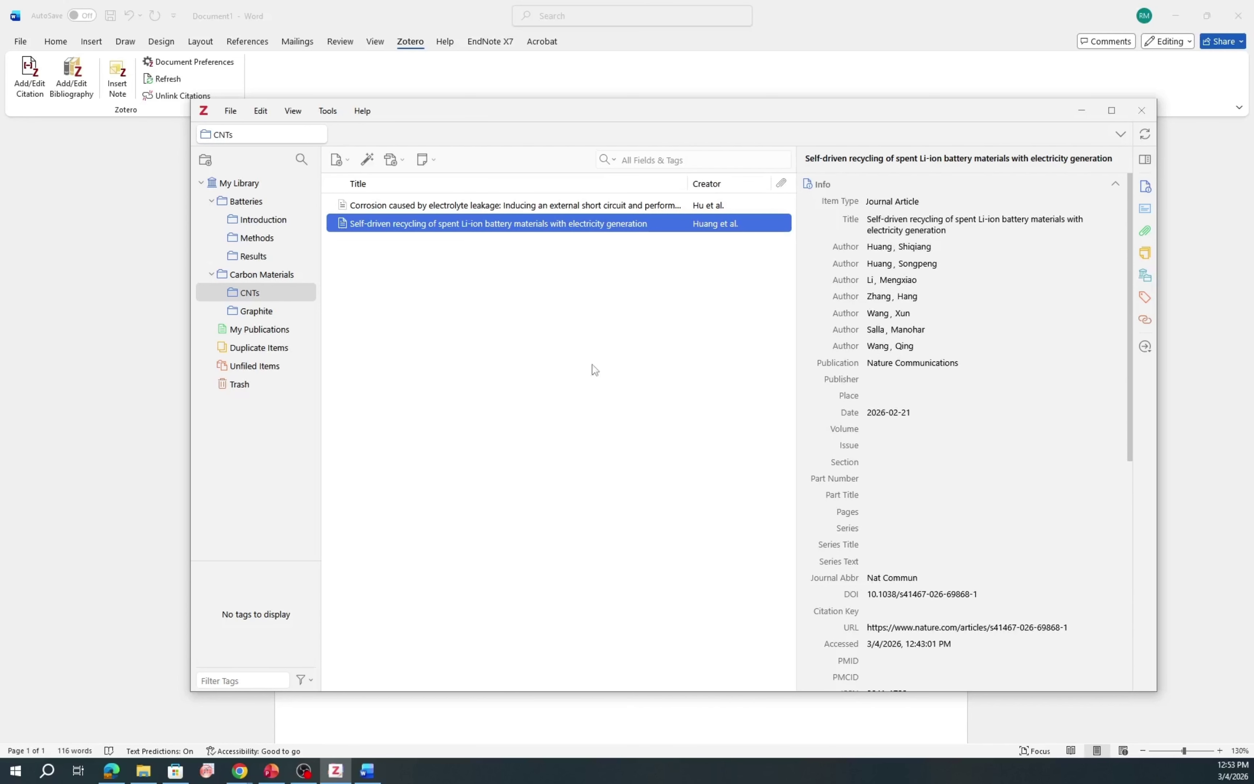
left_click(1081, 110)
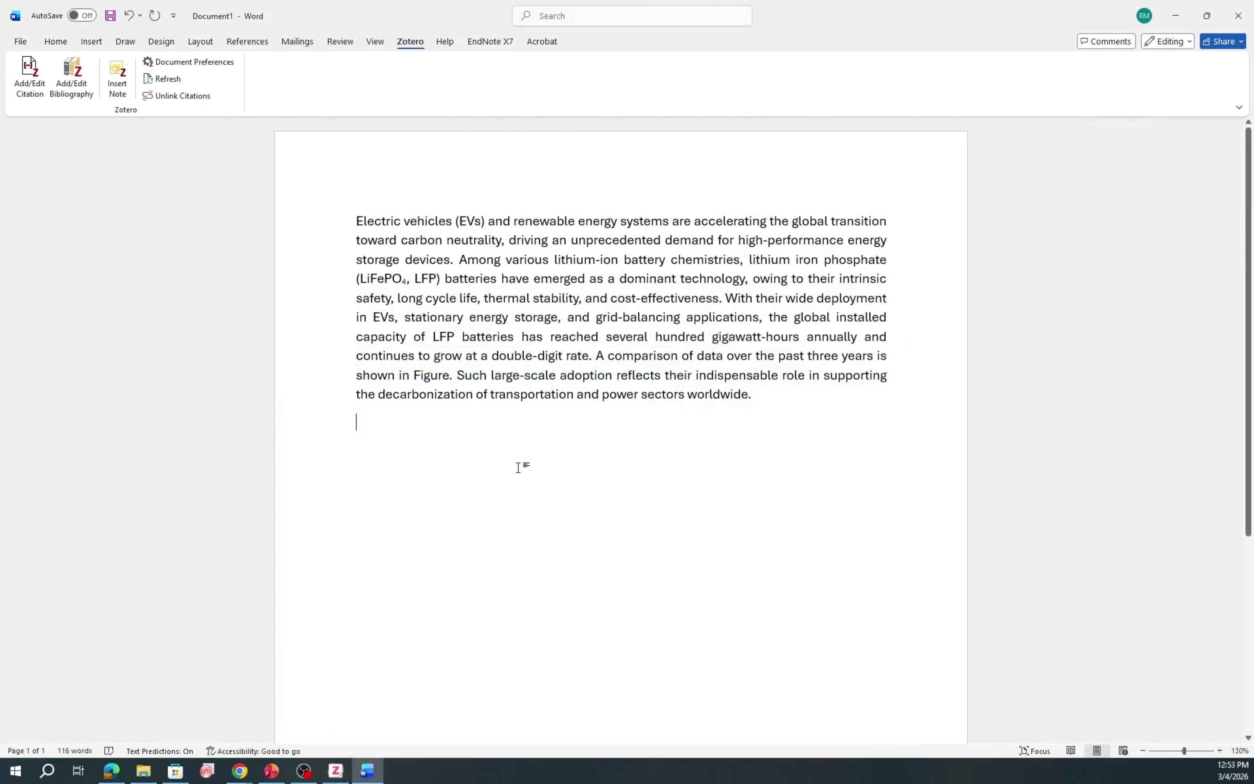